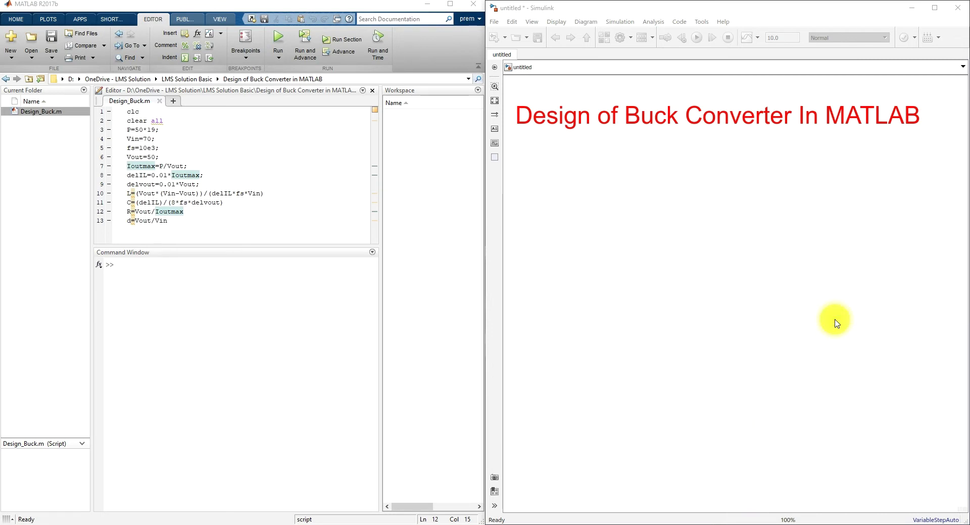
key(F9)
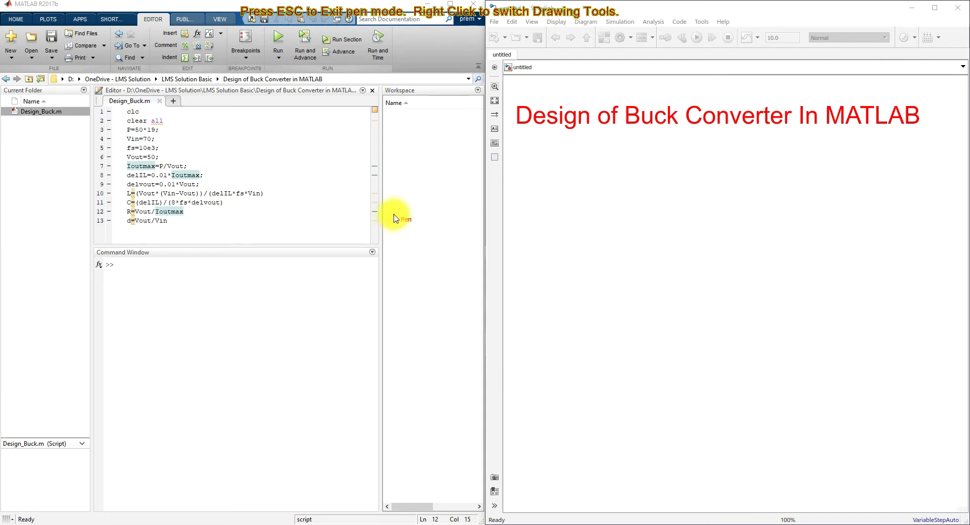
mouse_move(400, 212)
mouse_down()
mouse_move(413, 229)
mouse_move(432, 206)
mouse_up()
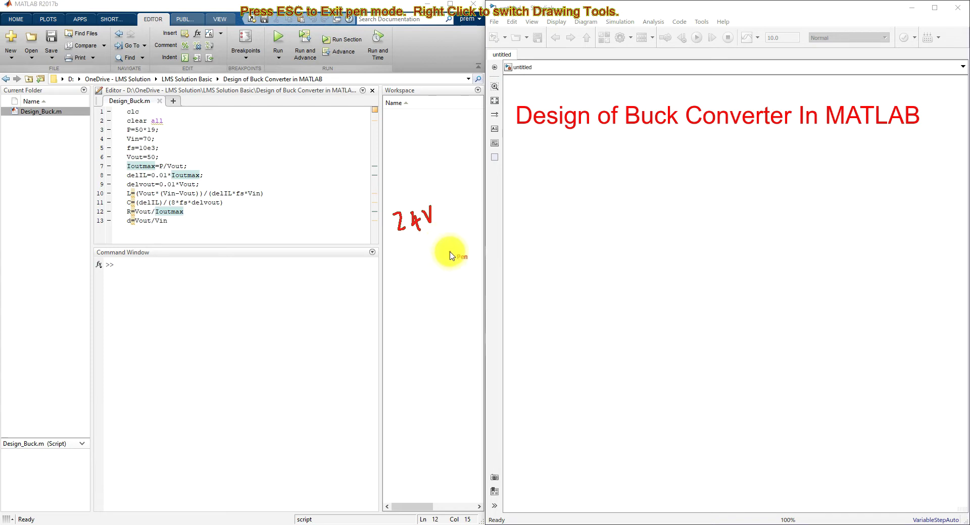
mouse_move(432, 265)
mouse_down()
mouse_move(450, 279)
mouse_move(463, 260)
mouse_move(543, 239)
mouse_move(683, 130)
mouse_move(668, 138)
mouse_move(685, 140)
mouse_up()
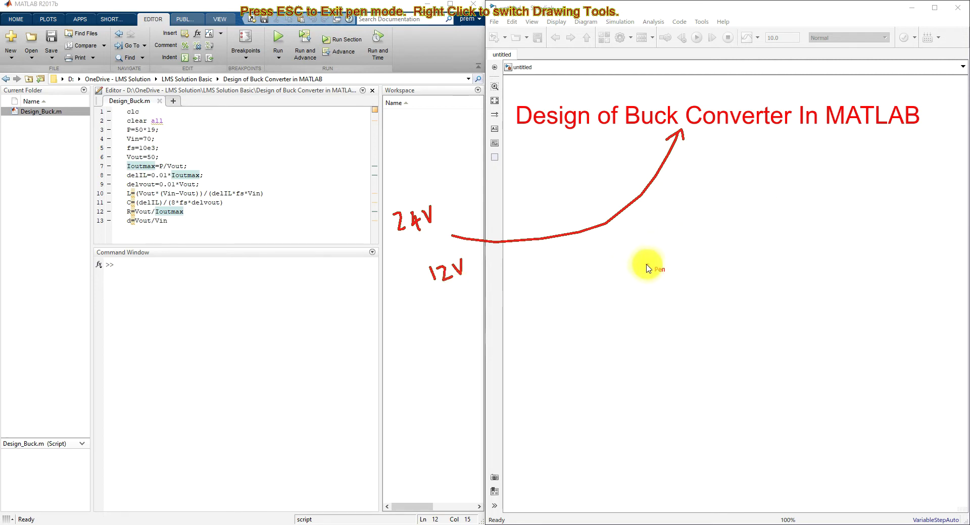
mouse_move(638, 264)
mouse_down()
mouse_move(667, 258)
mouse_move(656, 306)
mouse_up()
mouse_move(658, 258)
mouse_down()
mouse_move(658, 214)
mouse_move(714, 212)
mouse_move(718, 191)
mouse_move(719, 210)
mouse_move(746, 211)
mouse_move(741, 249)
mouse_move(761, 250)
mouse_move(744, 257)
mouse_move(739, 270)
mouse_move(752, 261)
mouse_move(735, 273)
mouse_up()
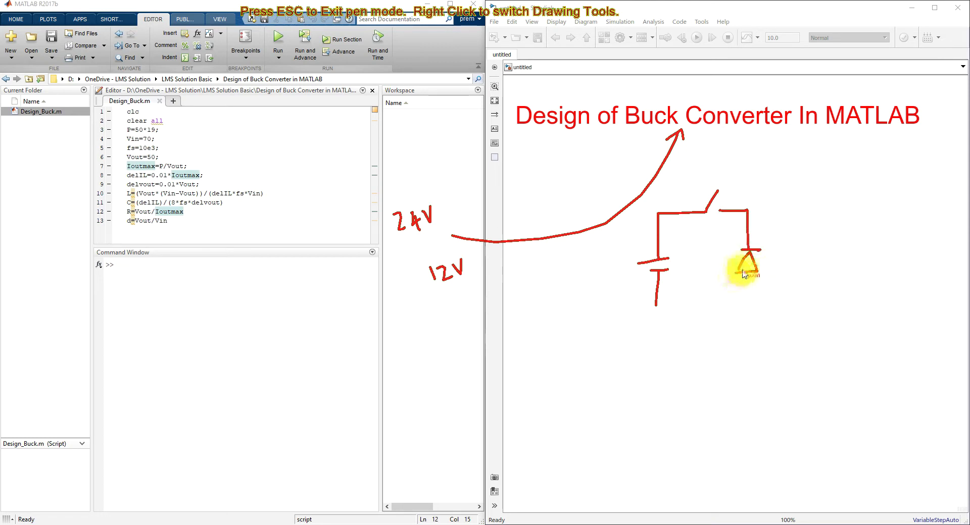
mouse_move(656, 305)
mouse_down()
mouse_move(749, 295)
mouse_move(747, 273)
mouse_up()
mouse_move(747, 210)
mouse_down()
mouse_move(839, 212)
mouse_move(840, 246)
mouse_move(861, 253)
mouse_move(837, 293)
mouse_move(748, 299)
mouse_up()
mouse_move(840, 212)
mouse_down()
mouse_move(890, 206)
mouse_move(892, 227)
mouse_move(906, 227)
mouse_move(890, 251)
mouse_move(905, 255)
mouse_move(890, 256)
mouse_move(897, 264)
mouse_move(862, 290)
mouse_move(842, 290)
mouse_up()
drag(790, 191, 808, 190)
mouse_move(866, 256)
mouse_down()
mouse_move(855, 258)
mouse_move(869, 262)
mouse_up()
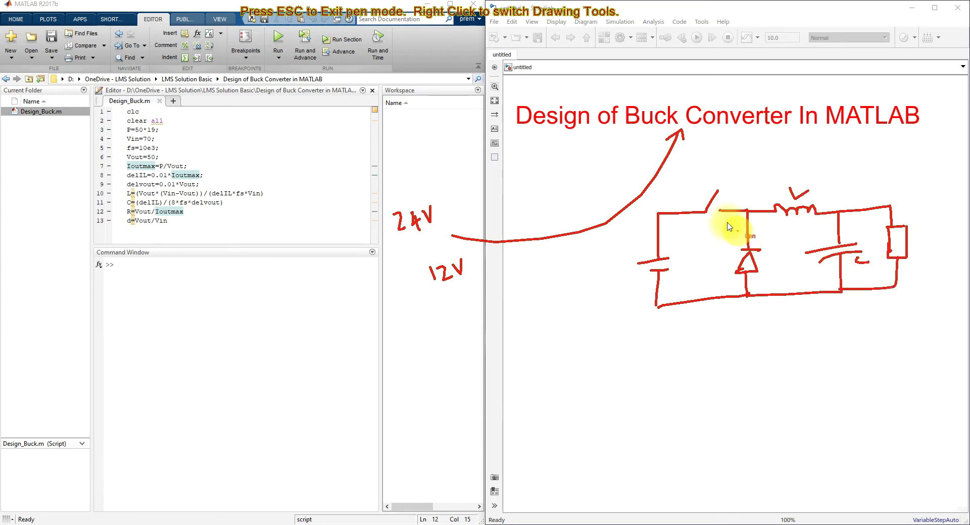
drag(711, 218, 704, 232)
mouse_move(712, 263)
mouse_down()
mouse_move(713, 275)
mouse_move(723, 268)
mouse_move(714, 275)
mouse_up()
mouse_move(606, 265)
mouse_down()
mouse_move(617, 280)
mouse_move(625, 263)
mouse_move(630, 284)
mouse_move(642, 285)
mouse_up()
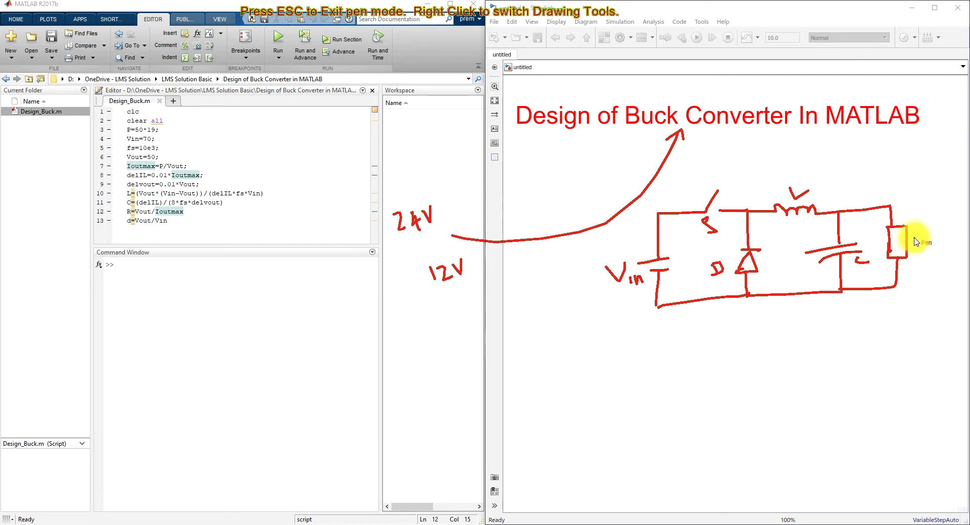
mouse_move(914, 233)
mouse_down()
mouse_move(925, 248)
mouse_move(940, 233)
mouse_move(945, 247)
mouse_up()
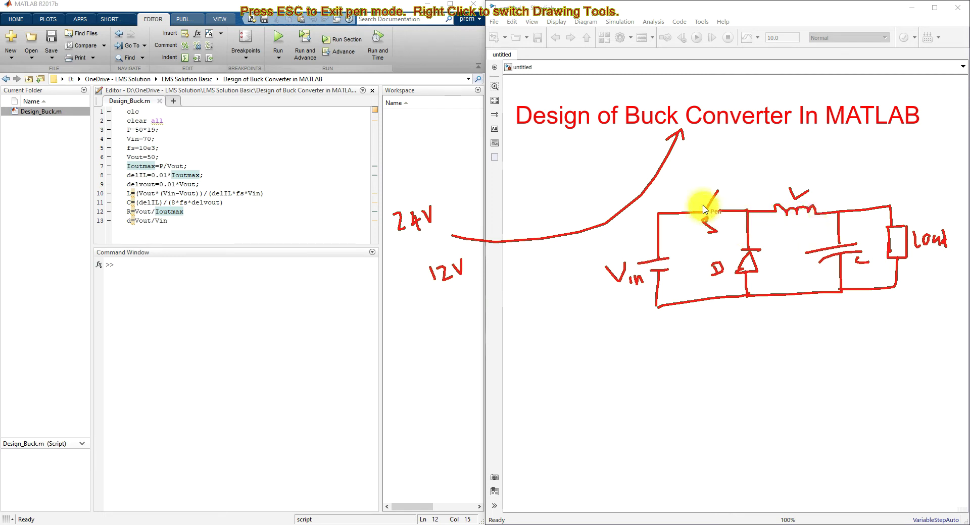
drag(734, 176, 703, 200)
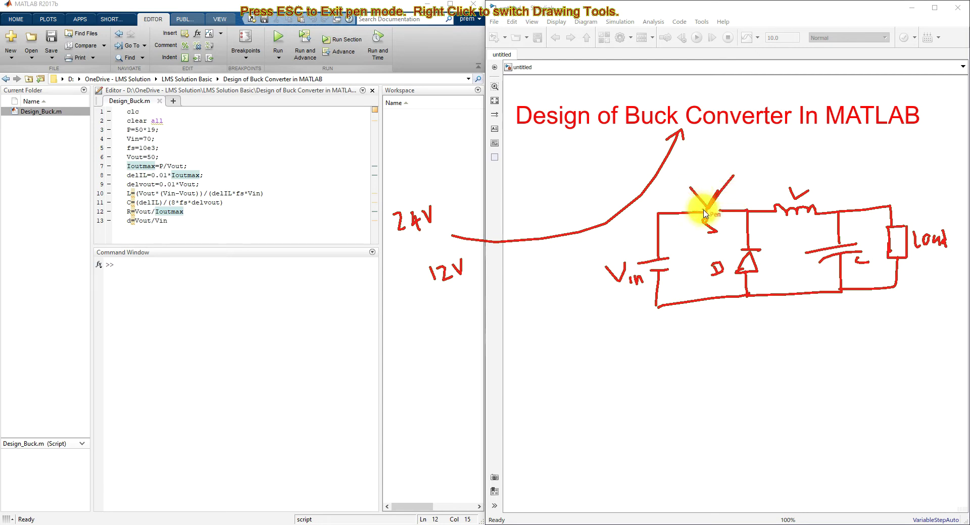
mouse_move(710, 223)
mouse_down()
mouse_move(720, 259)
mouse_move(731, 250)
mouse_up()
drag(791, 221, 812, 222)
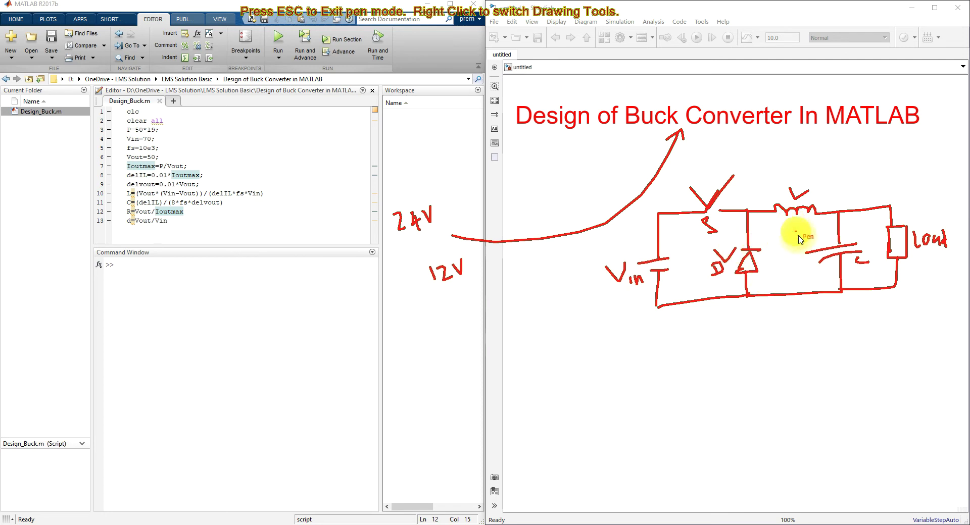
drag(832, 274, 833, 267)
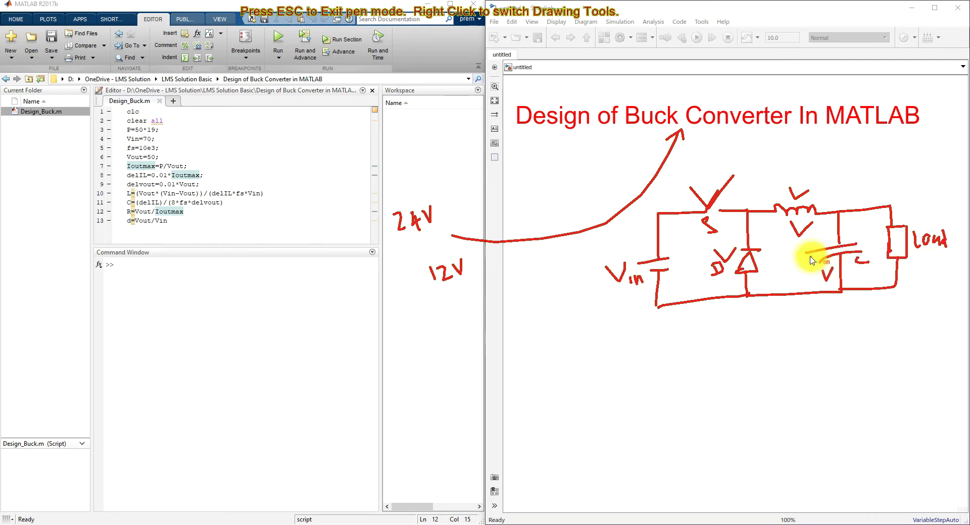
mouse_move(829, 197)
mouse_down()
mouse_move(814, 185)
mouse_move(772, 195)
mouse_move(772, 221)
mouse_move(831, 203)
mouse_up()
mouse_move(850, 244)
mouse_down()
mouse_move(813, 242)
mouse_move(803, 268)
mouse_move(838, 282)
mouse_move(869, 269)
mouse_move(868, 249)
mouse_move(840, 238)
mouse_up()
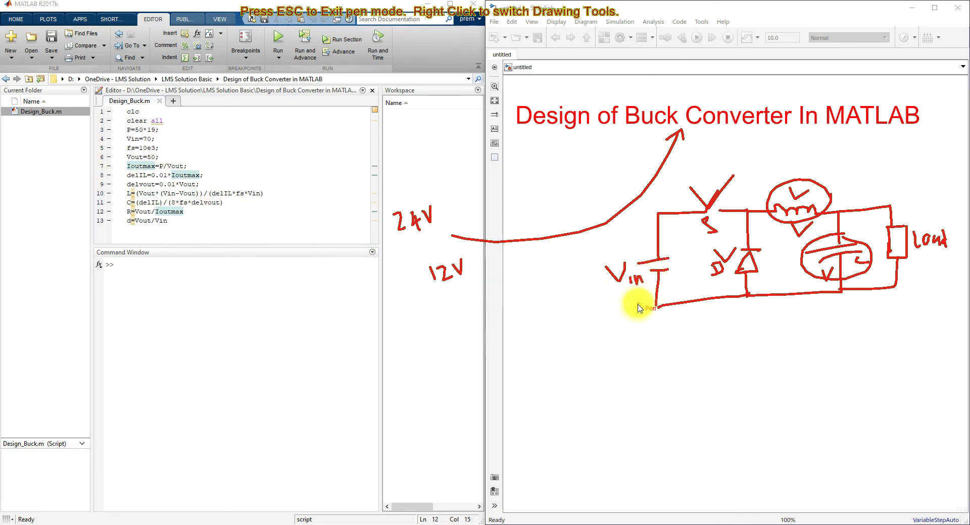
mouse_move(607, 317)
mouse_down()
mouse_move(617, 335)
mouse_move(637, 318)
mouse_up()
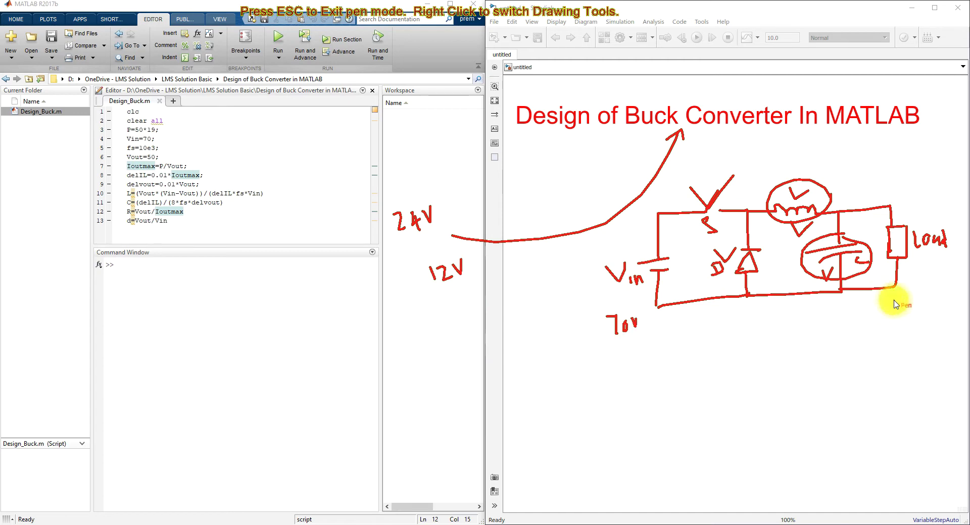
mouse_move(894, 303)
mouse_down()
mouse_move(916, 311)
mouse_move(925, 293)
mouse_up()
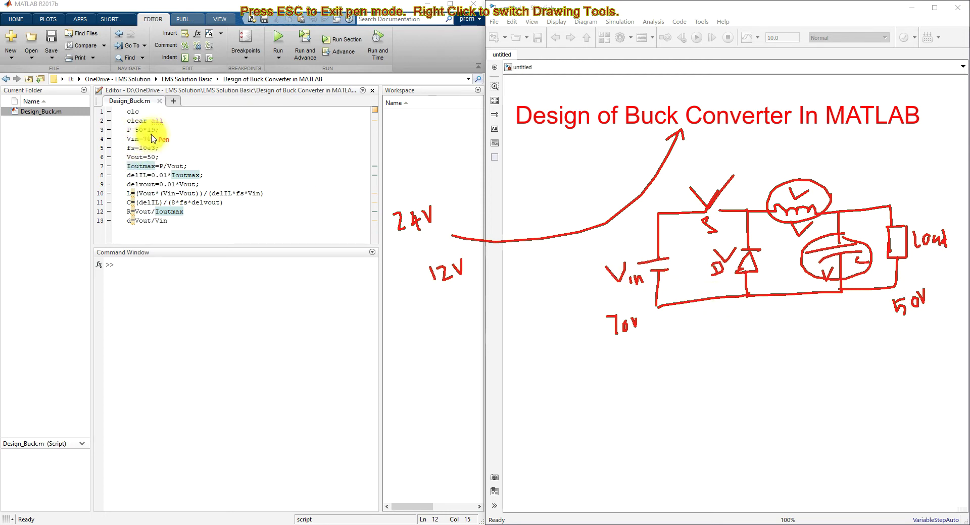
mouse_move(901, 184)
mouse_down()
mouse_move(908, 204)
mouse_move(916, 186)
mouse_move(917, 203)
mouse_move(937, 188)
mouse_up()
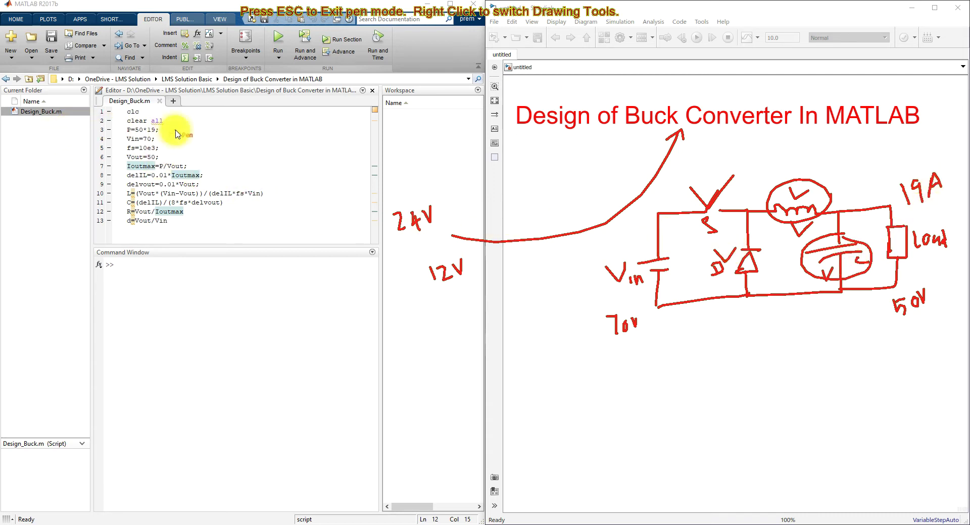
mouse_move(184, 130)
mouse_down()
mouse_move(158, 129)
mouse_move(168, 134)
mouse_up()
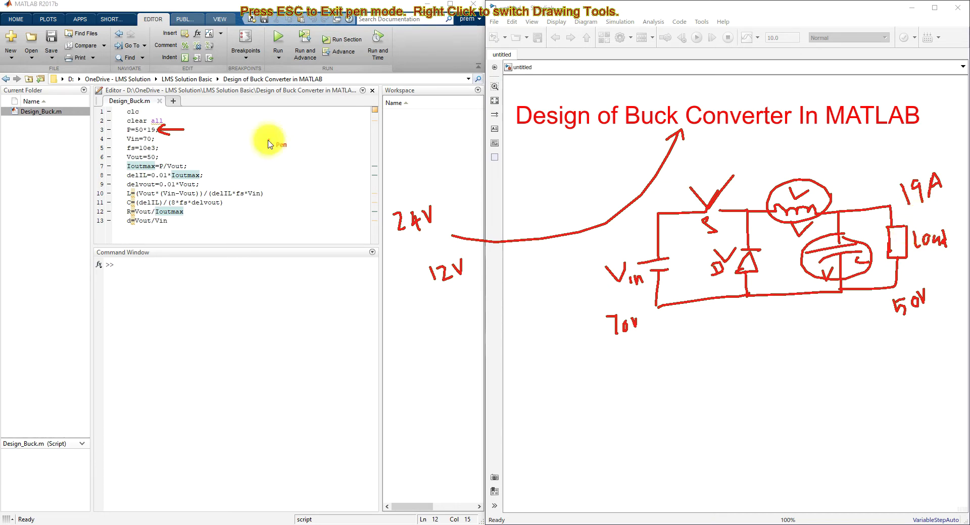
drag(158, 138, 166, 139)
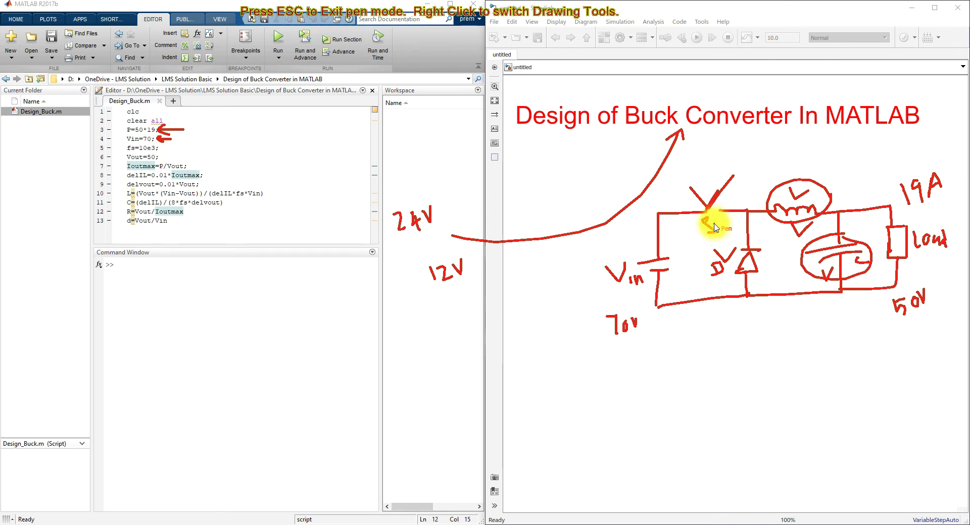
drag(708, 229, 712, 221)
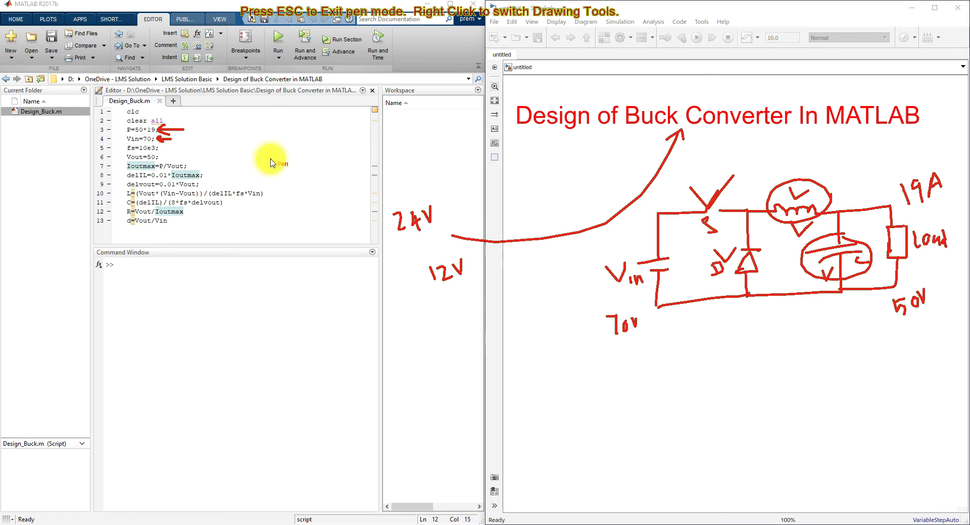
mouse_move(171, 139)
mouse_down()
mouse_move(158, 138)
mouse_move(166, 151)
mouse_up()
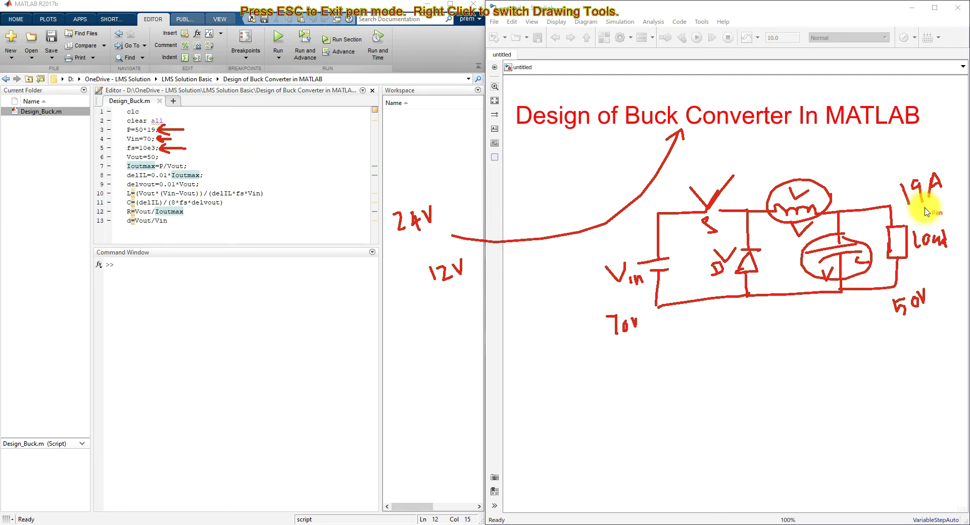
mouse_move(917, 289)
mouse_down()
mouse_move(926, 291)
mouse_move(891, 327)
mouse_up()
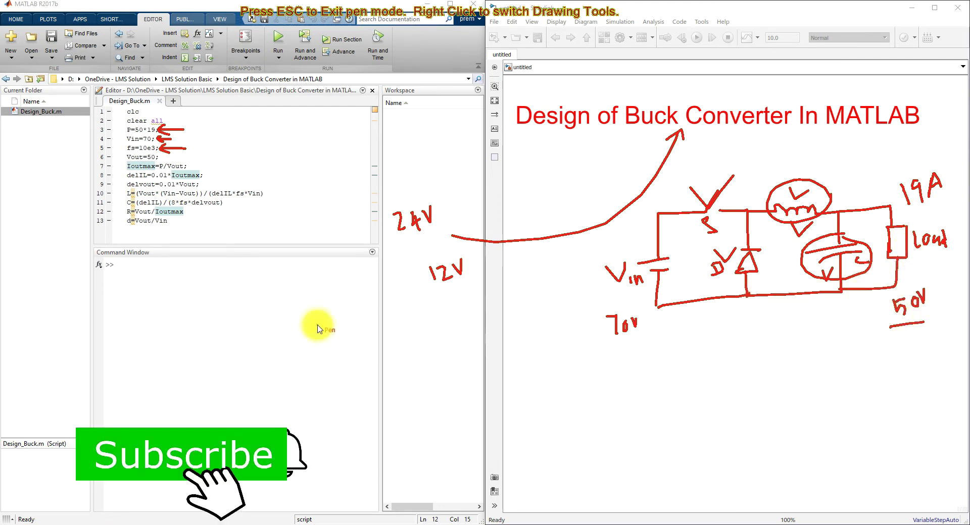
drag(204, 158, 161, 158)
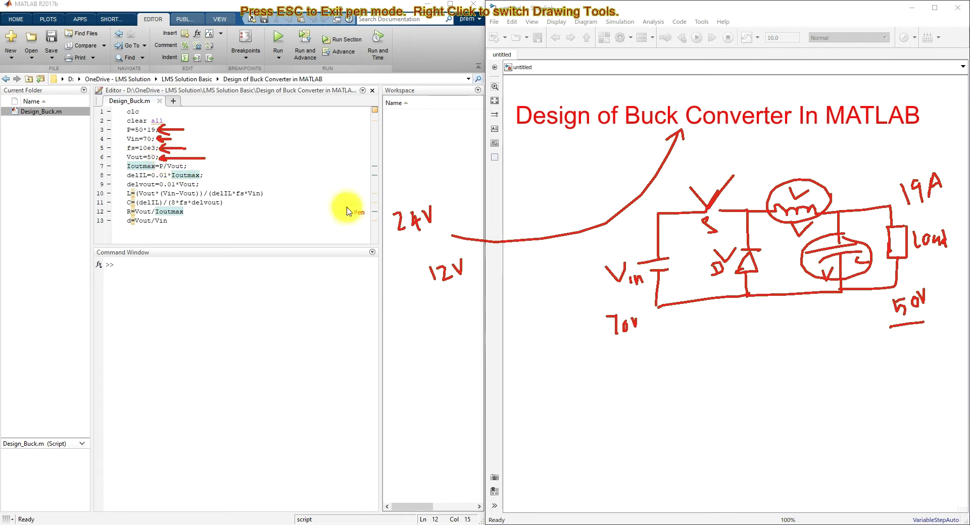
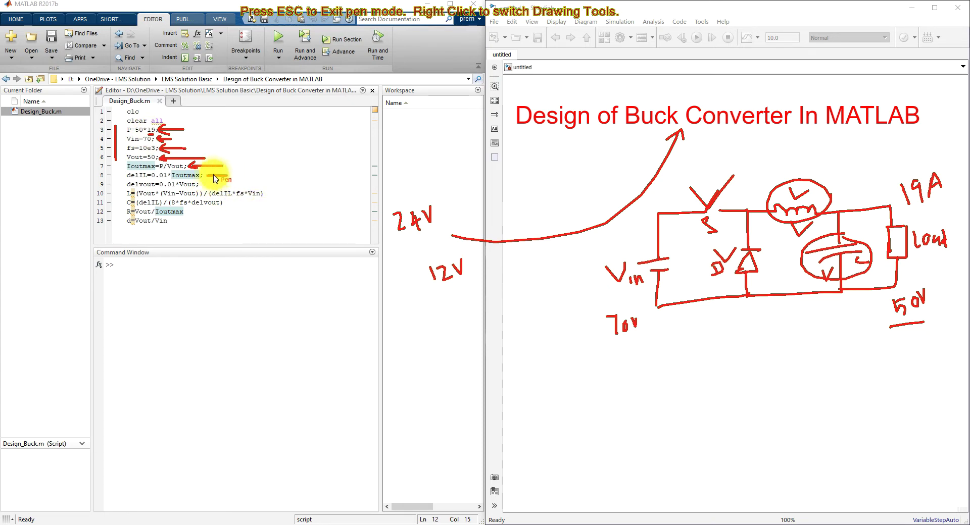
mouse_move(229, 174)
mouse_down()
mouse_move(205, 176)
mouse_move(212, 185)
mouse_move(202, 185)
mouse_up()
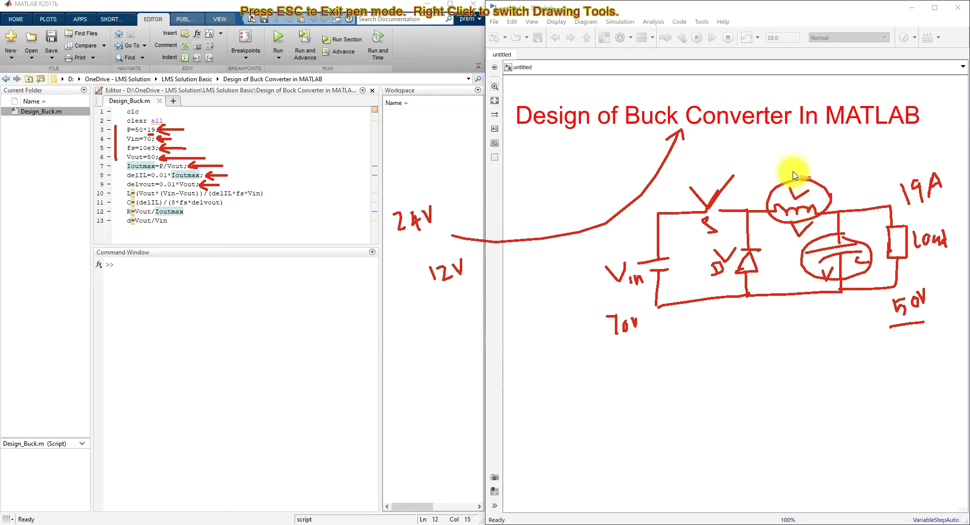
mouse_move(785, 147)
mouse_down()
mouse_move(786, 196)
mouse_move(776, 199)
mouse_move(800, 202)
mouse_move(790, 205)
mouse_up()
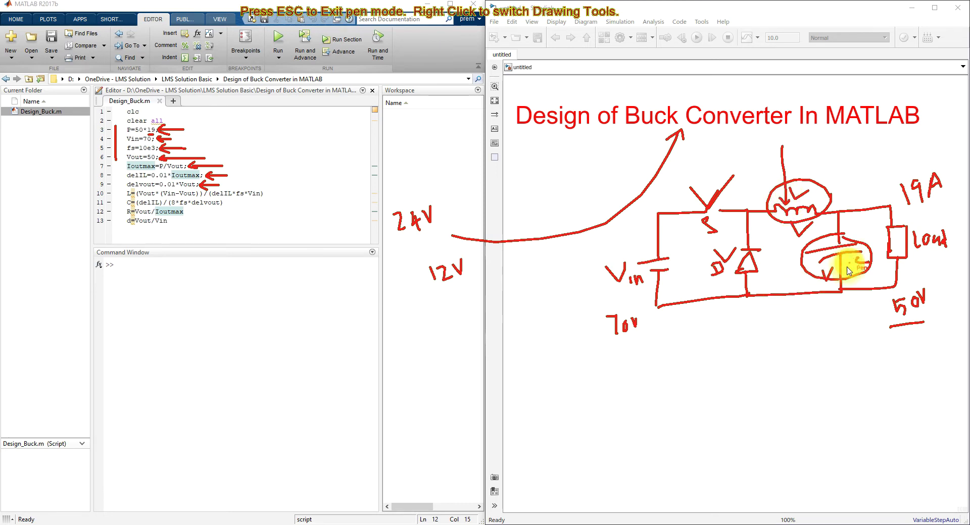
mouse_move(814, 297)
mouse_down()
mouse_move(816, 324)
mouse_move(818, 265)
mouse_up()
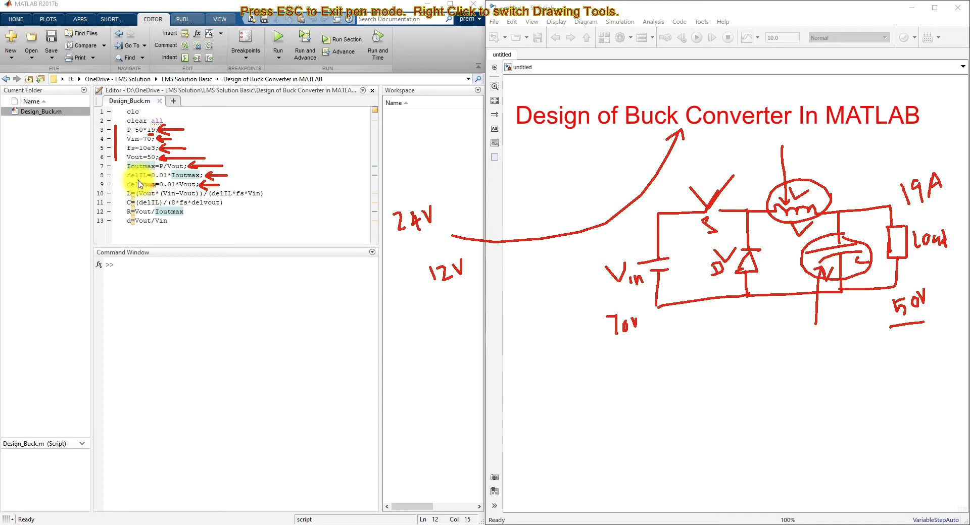
drag(109, 175, 120, 179)
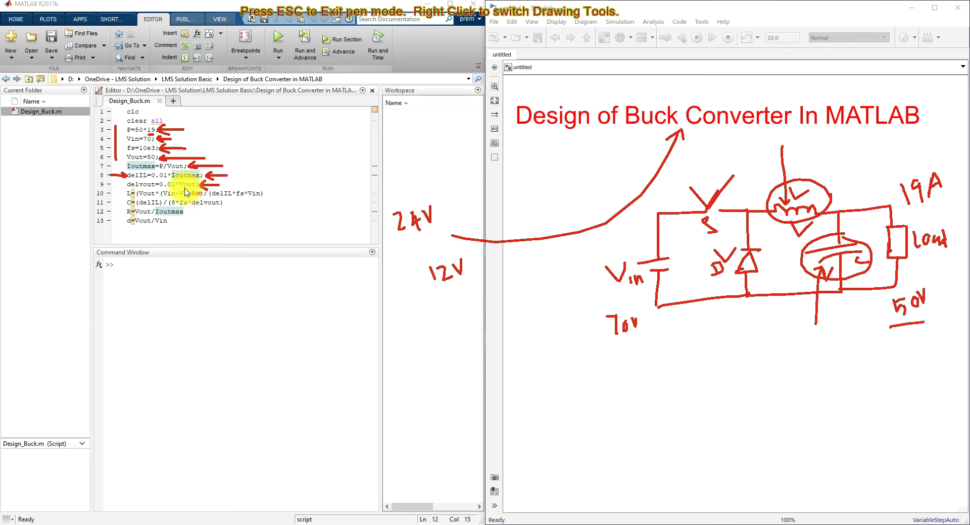
drag(110, 185, 120, 188)
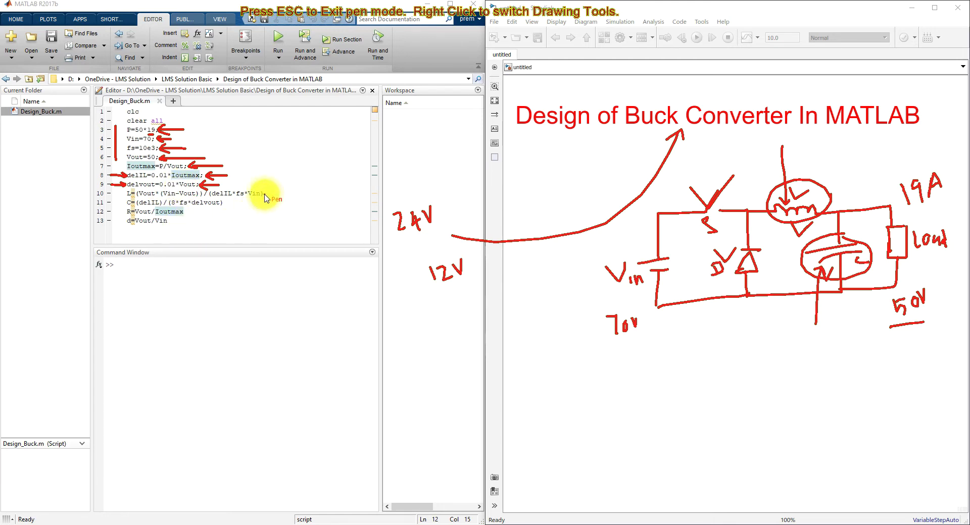
drag(262, 192, 269, 197)
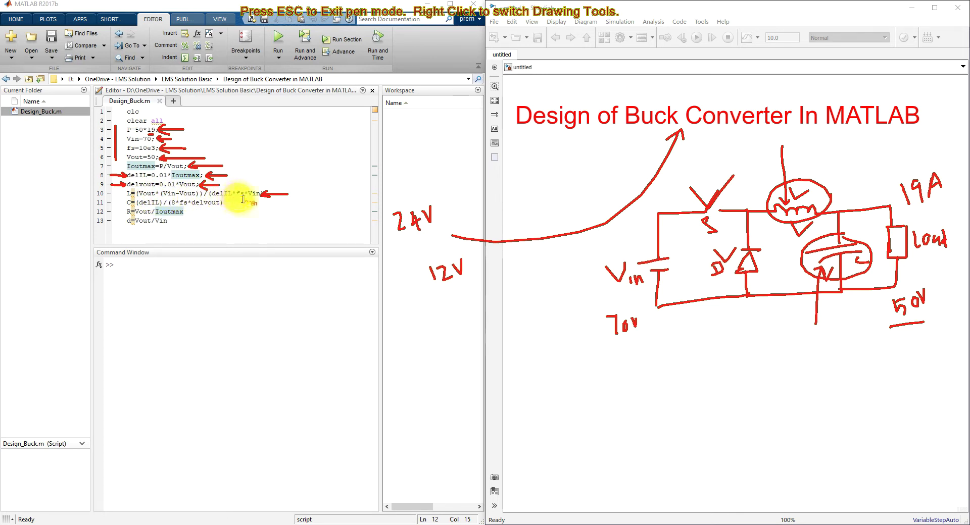
drag(251, 202, 222, 206)
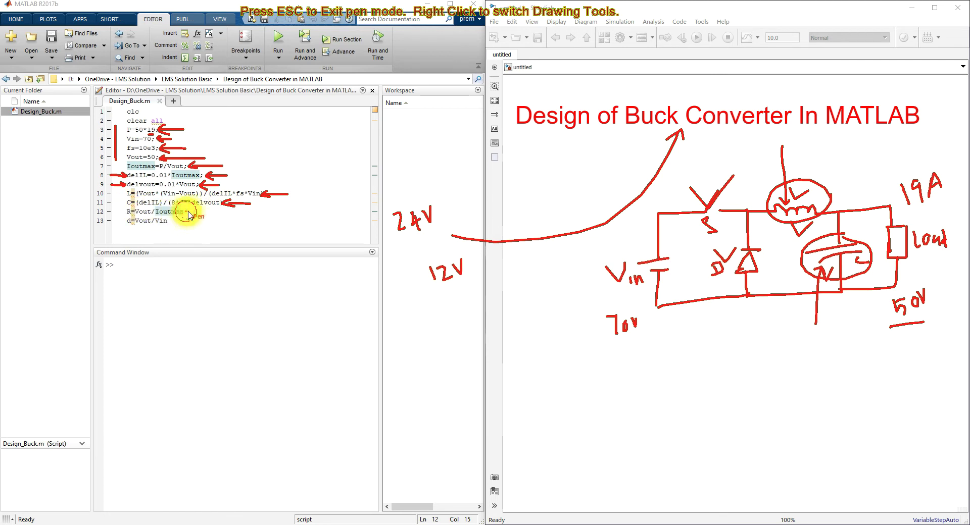
drag(185, 211, 199, 212)
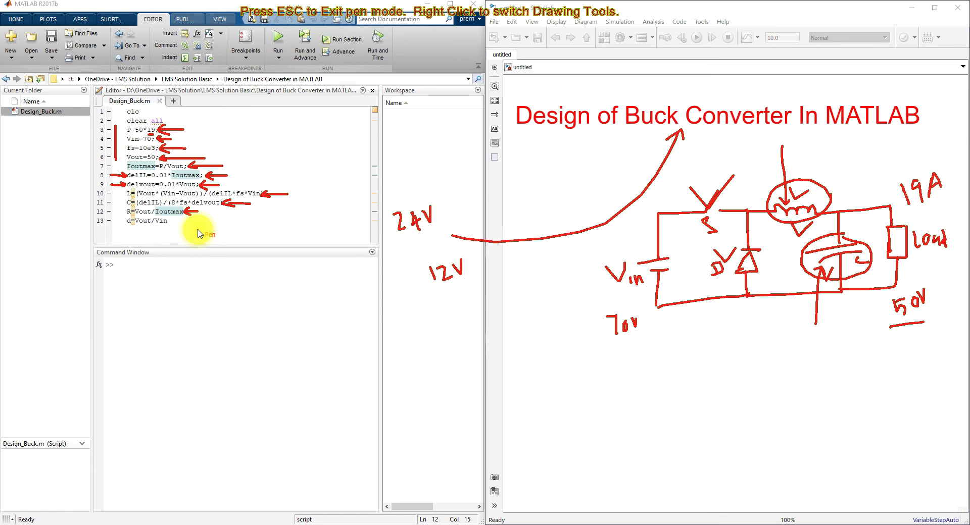
click(919, 209)
drag(925, 210, 937, 208)
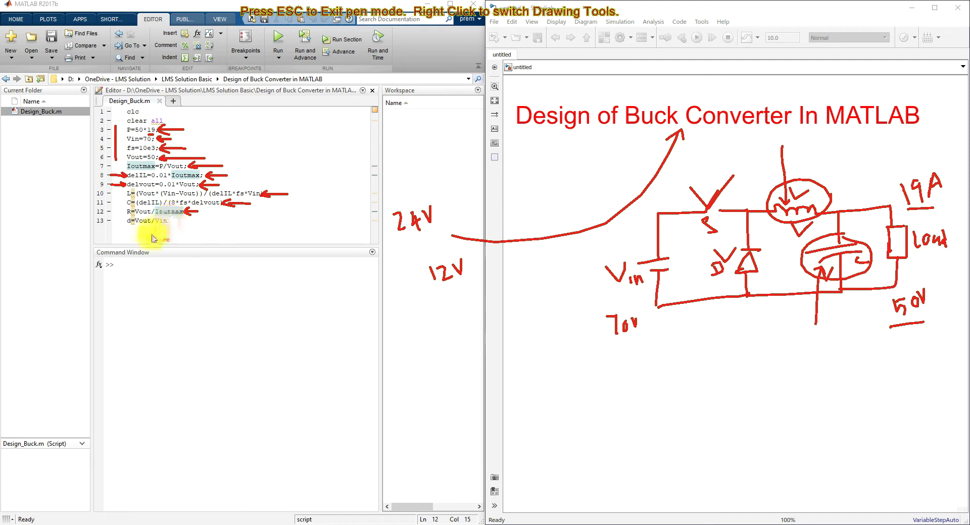
mouse_move(167, 224)
mouse_down()
mouse_move(184, 223)
mouse_move(170, 227)
mouse_up()
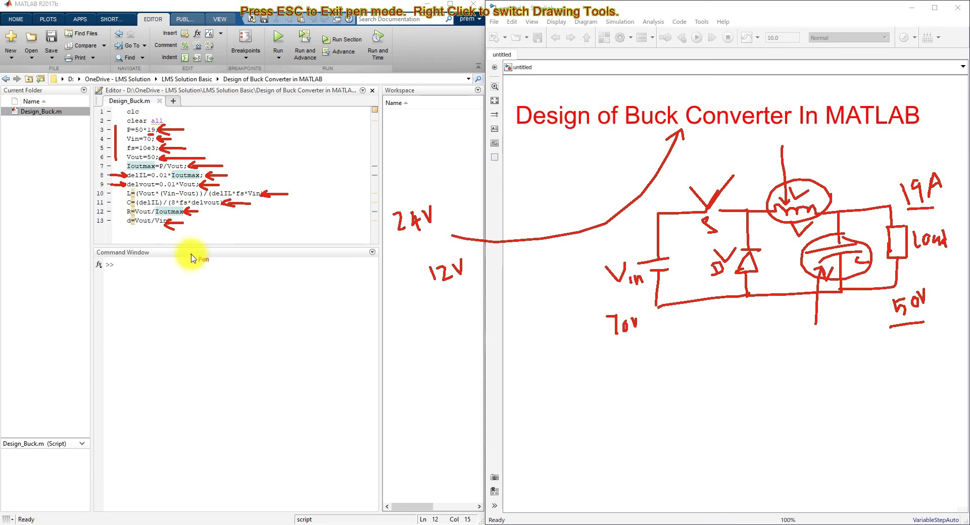
key(Escape)
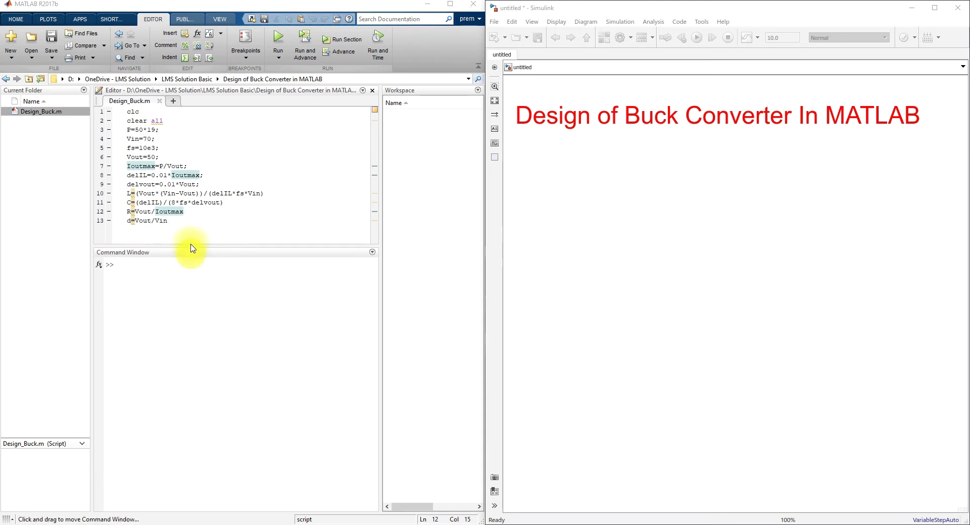
- Run the Design_Buck.m script and examine the computed values of L, C, R and d in its output
click(277, 44)
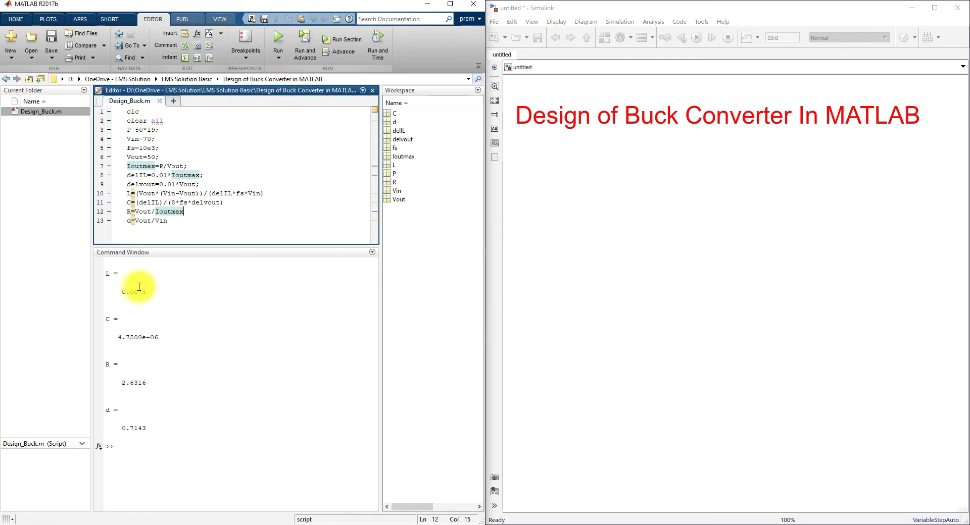
drag(105, 272, 160, 337)
drag(105, 361, 147, 385)
drag(105, 408, 154, 431)
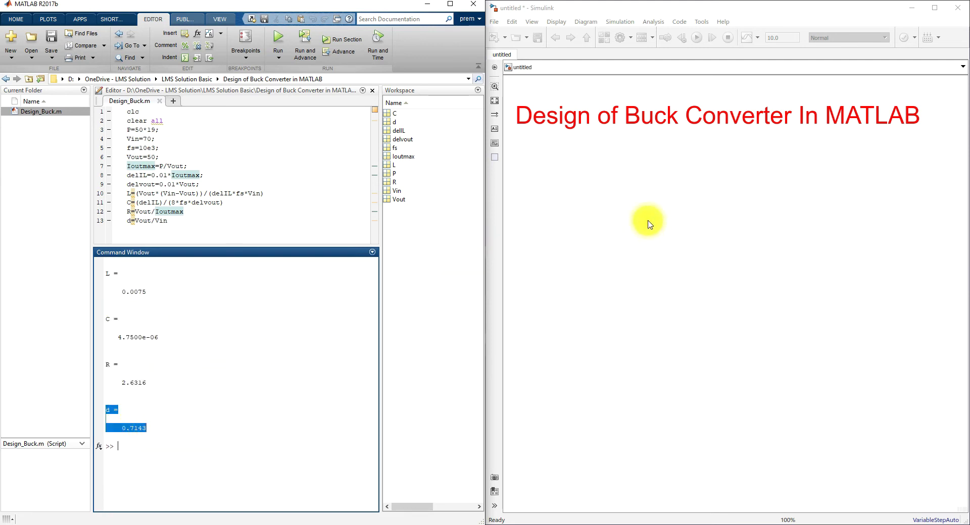
- Add a DC Voltage Source block from the Specialized Technology library and place it below the title as the converter input
double_click(644, 238)
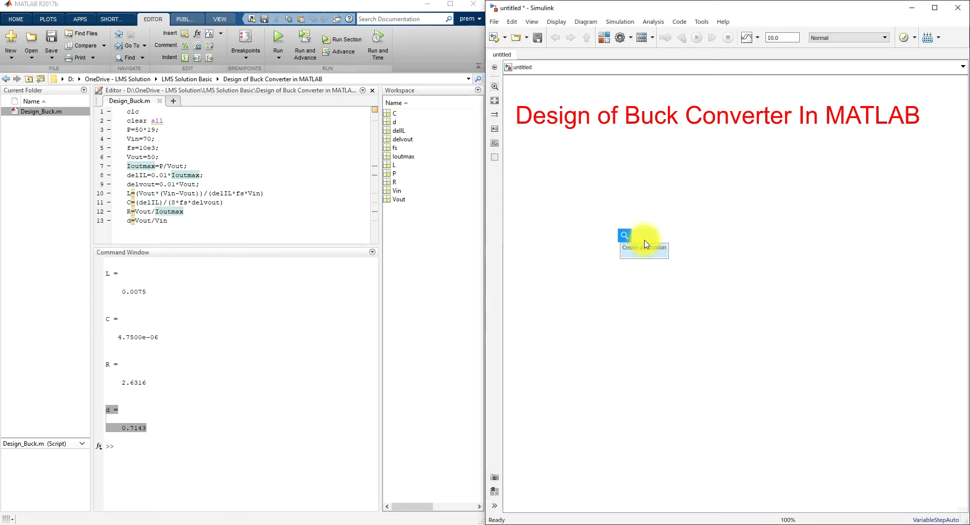
text(dc )
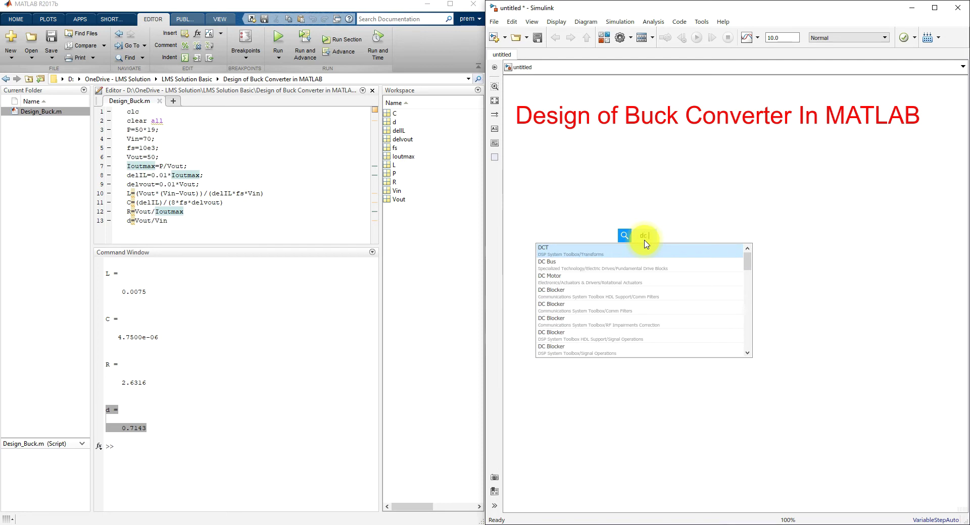
text(voltage)
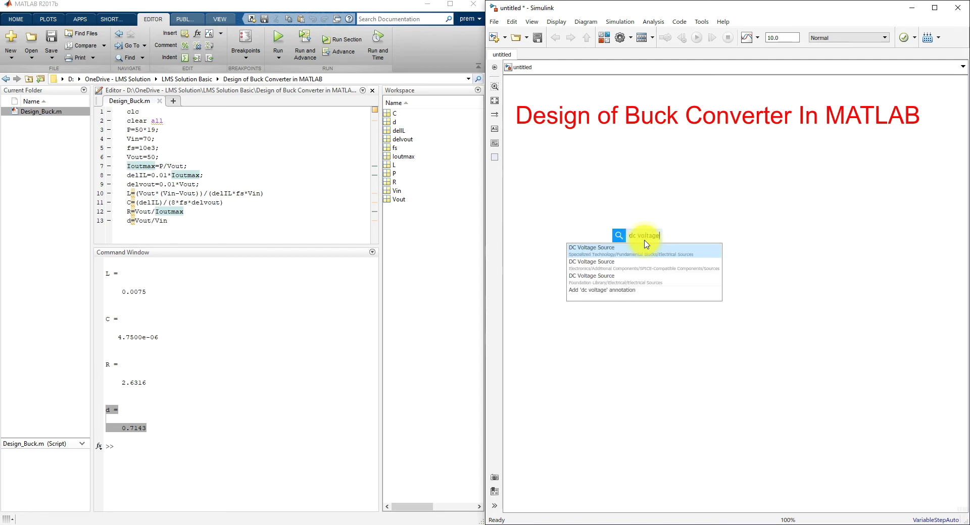
click(634, 249)
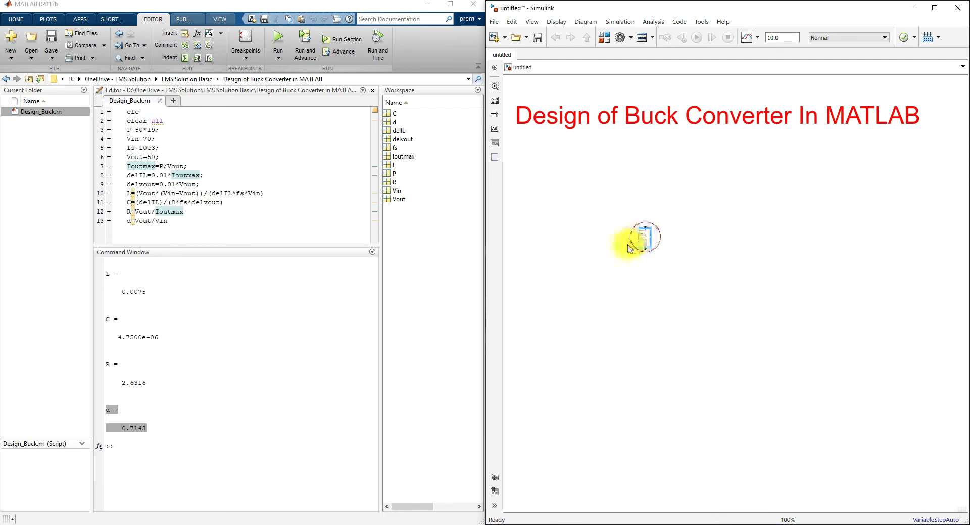
drag(645, 243, 591, 263)
- Add an IGBT block and place it above and to the right of the DC voltage source
double_click(685, 245)
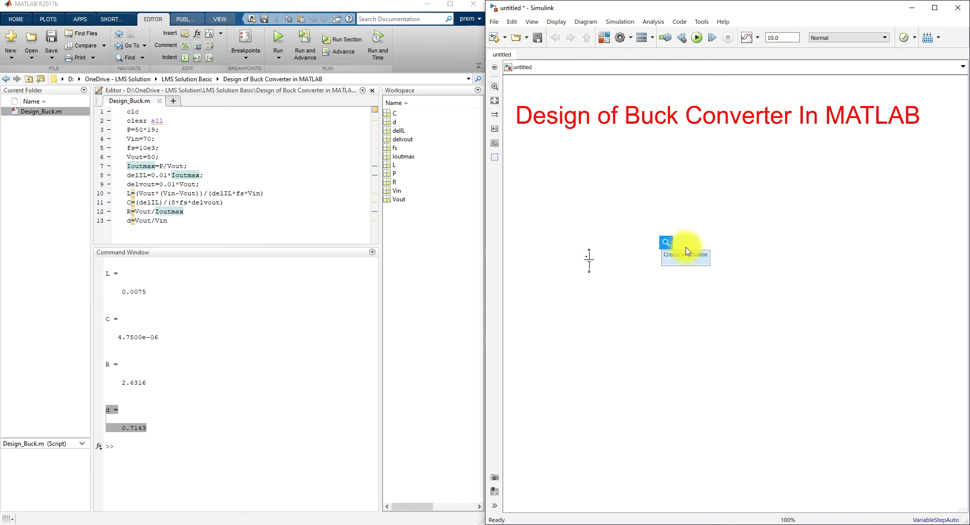
text(igbt)
click(677, 284)
drag(682, 255, 660, 205)
- Add a Specialized Technology Diode block, rotate it to vertical and place it below and right of the IGBT
double_click(682, 269)
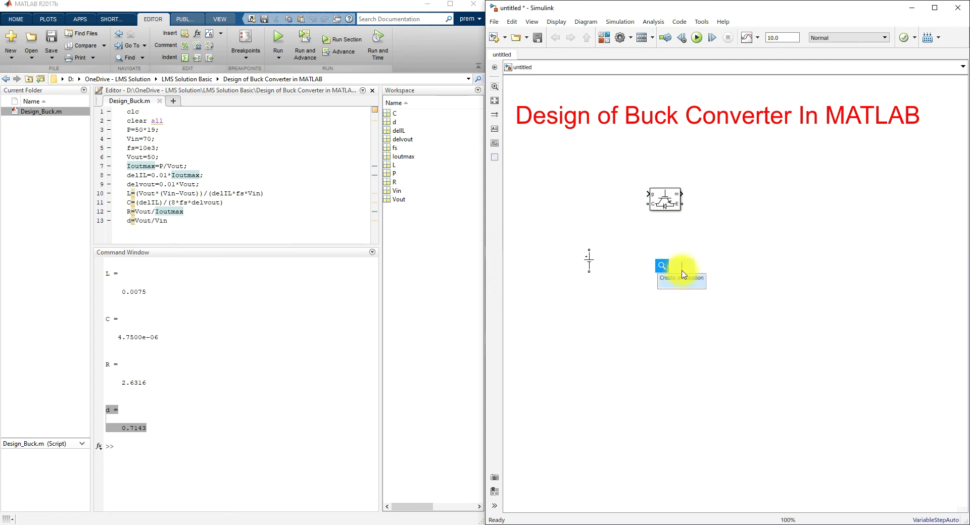
text(diode)
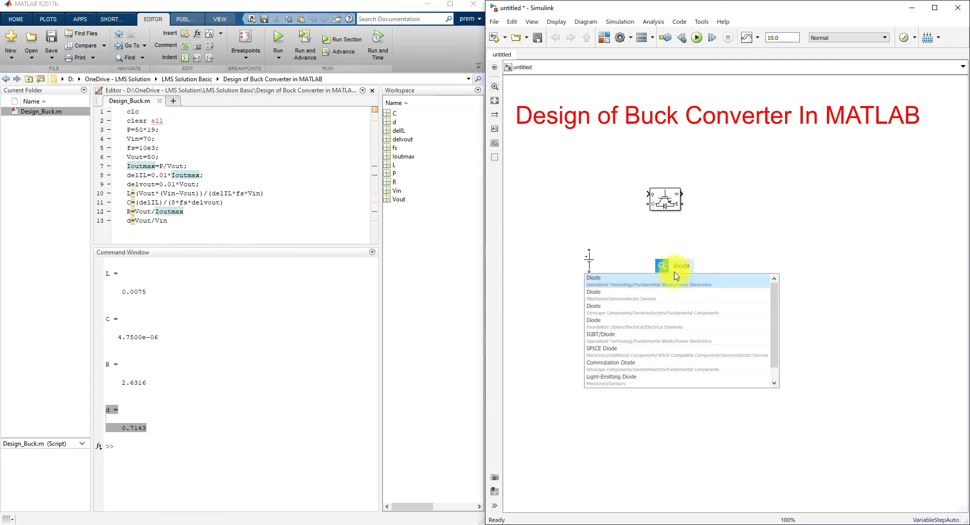
click(657, 281)
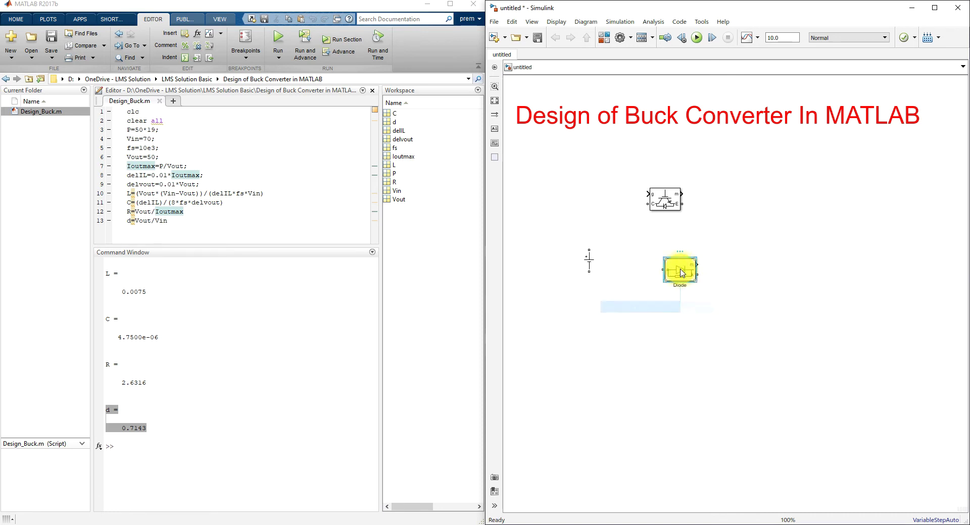
key(ctrl+r)
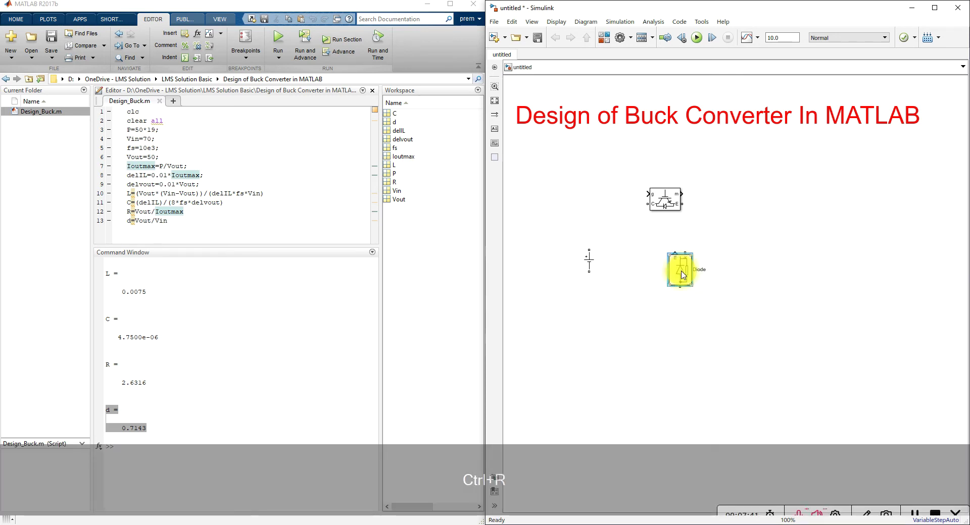
drag(682, 274, 741, 265)
- Wire the DC source's positive terminal through the IGBT to the diode and its negative terminal to the diode's other end
click(590, 262)
mouse_move(586, 250)
mouse_down()
mouse_move(585, 227)
mouse_move(634, 202)
mouse_move(732, 208)
mouse_move(743, 245)
mouse_up()
mouse_move(586, 272)
mouse_down()
mouse_move(597, 297)
mouse_move(745, 283)
mouse_move(689, 303)
mouse_move(689, 295)
mouse_up()
- Add a Series RLC Branch block and connect it in series at the node between the IGBT and the diode
double_click(665, 352)
text(serie)
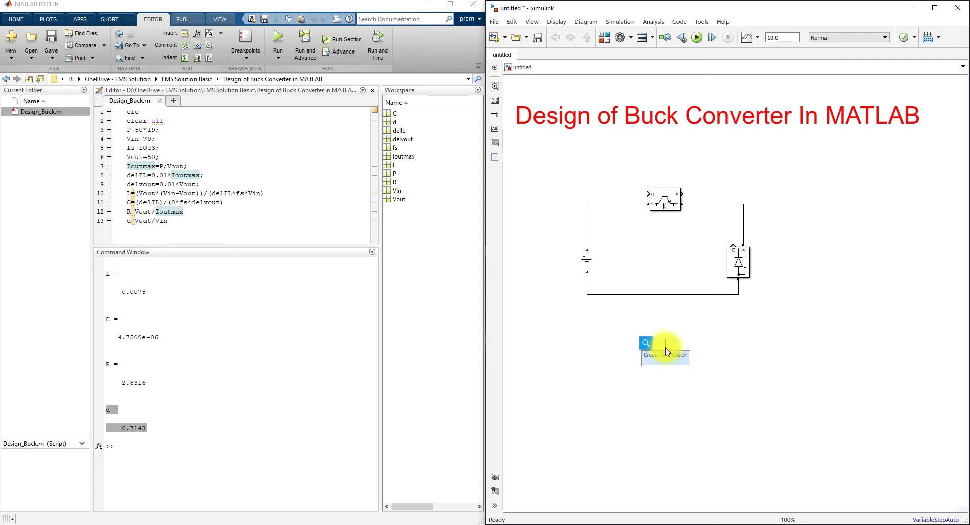
text(s rlc b)
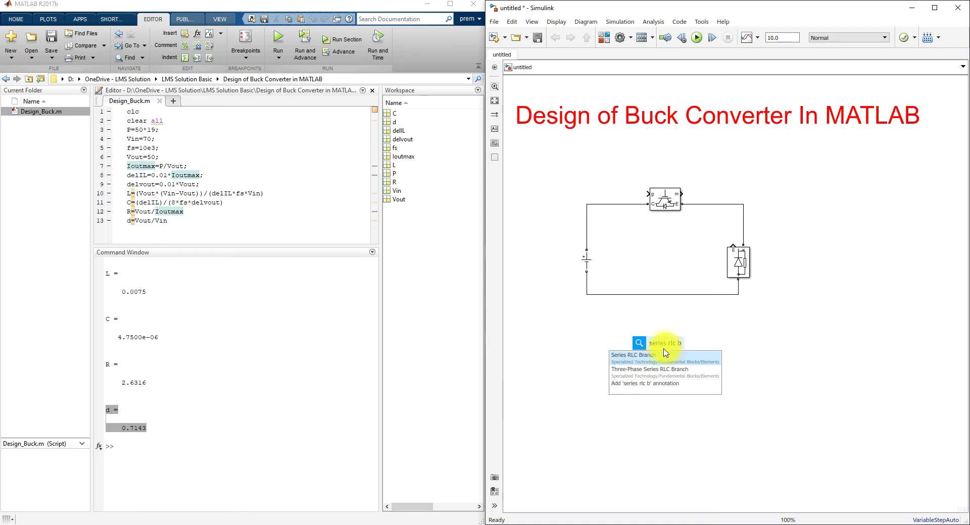
click(666, 355)
drag(672, 349, 743, 205)
- Duplicate the Series RLC Branch, rotate it to vertical and wire it between the first branch's output and the return line
drag(811, 215, 821, 257)
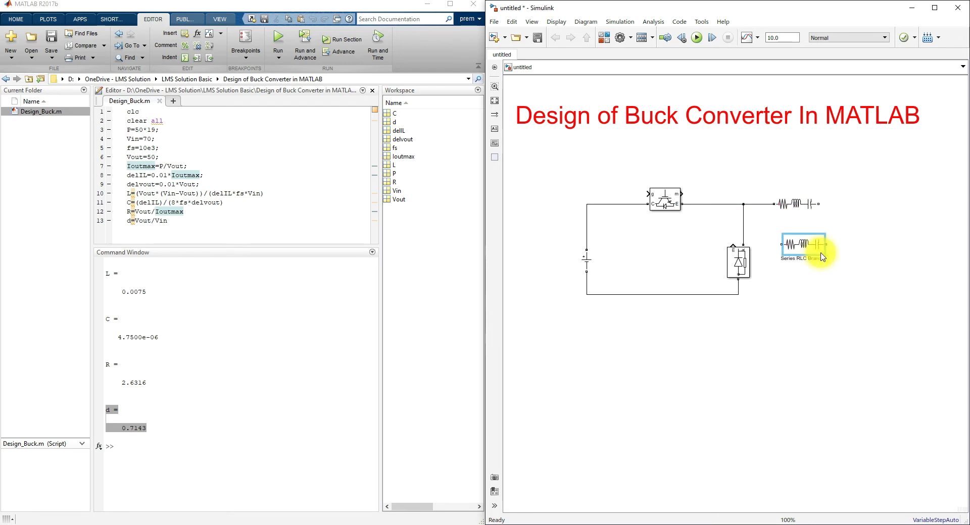
key(ctrl+r)
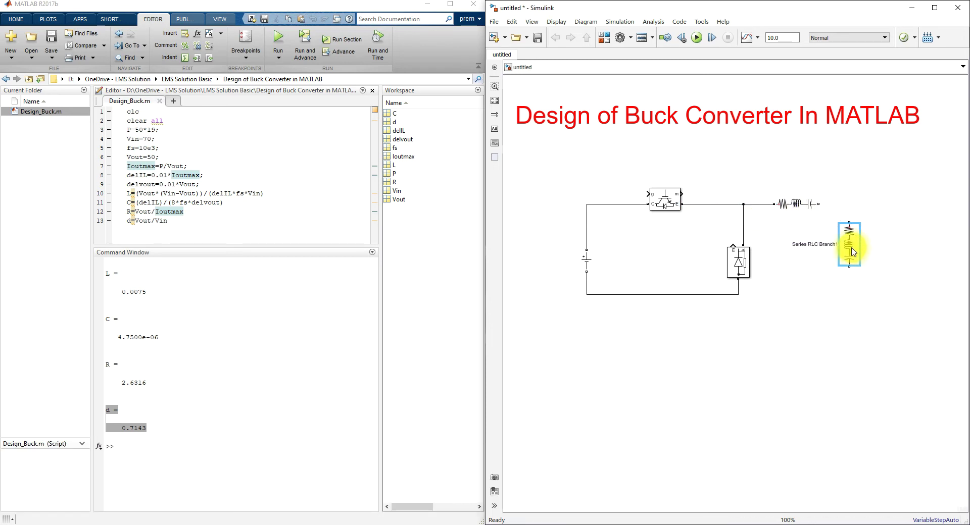
drag(806, 254, 849, 259)
drag(846, 226, 829, 210)
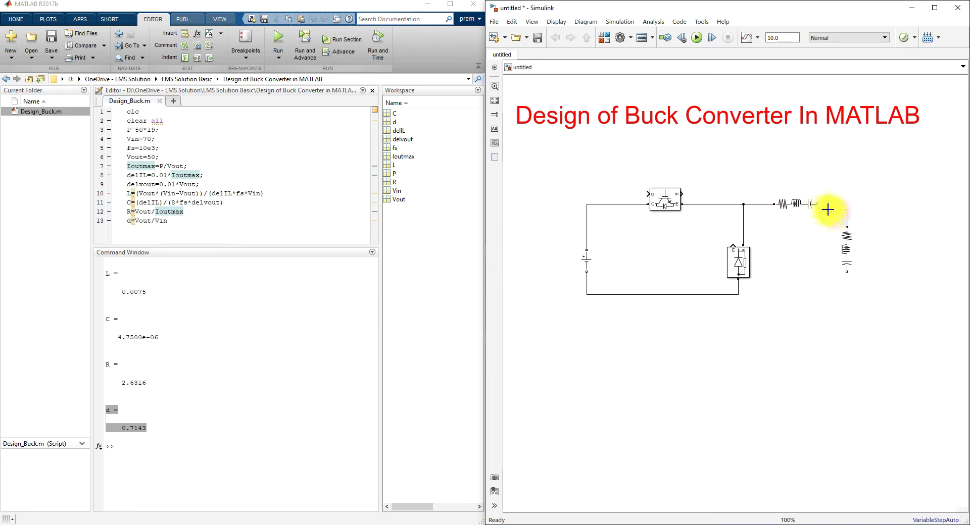
click(847, 270)
drag(849, 273, 738, 295)
- Duplicate the vertical RLC branch as a load branch and wire it in parallel with the first vertical one
drag(844, 256, 850, 204)
click(920, 208)
drag(909, 268, 848, 296)
- Set the horizontal RLC branch to type L with the computed inductance of 0.0075 H
double_click(794, 205)
click(627, 160)
click(612, 189)
click(624, 247)
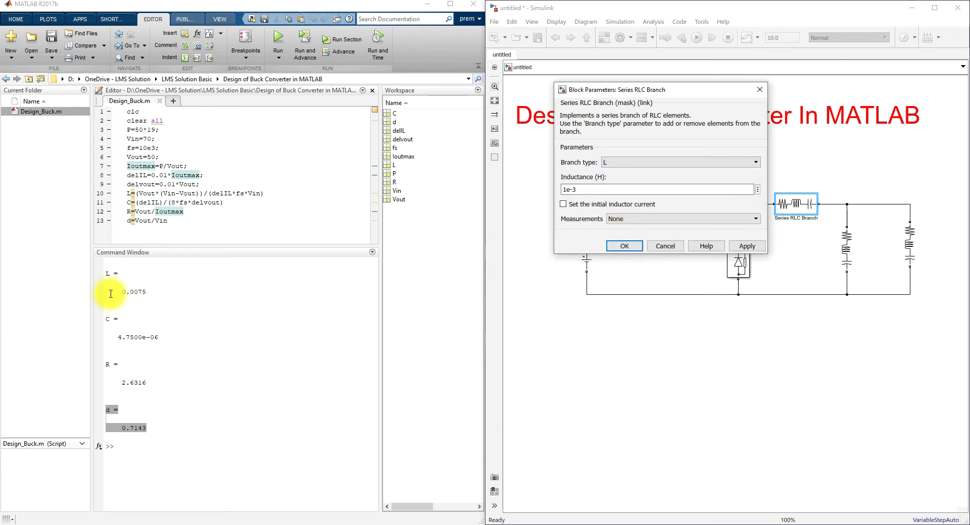
drag(120, 293, 152, 294)
key(ctrl+c)
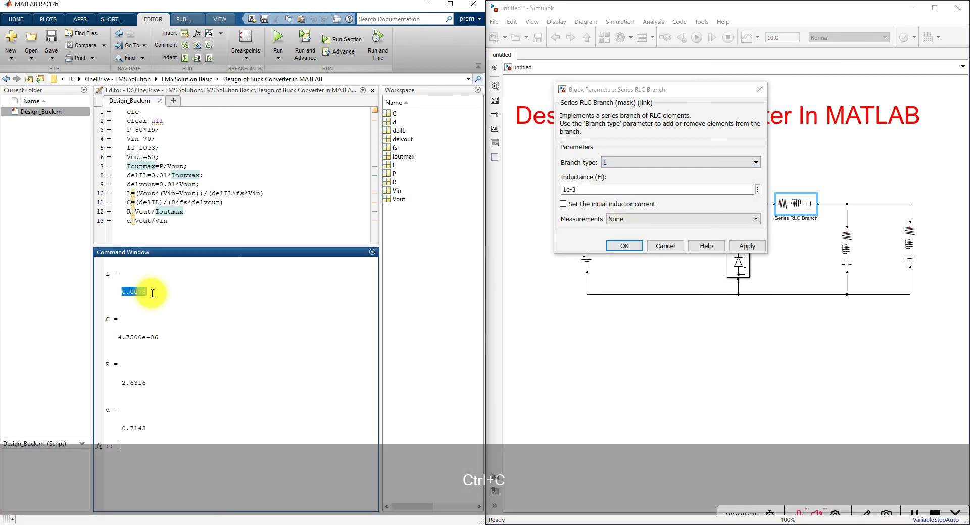
double_click(652, 190)
key(ctrl+v)
click(621, 245)
- Set the first vertical RLC branch to type C with the computed capacitance of 4.7500e-06 F
double_click(846, 244)
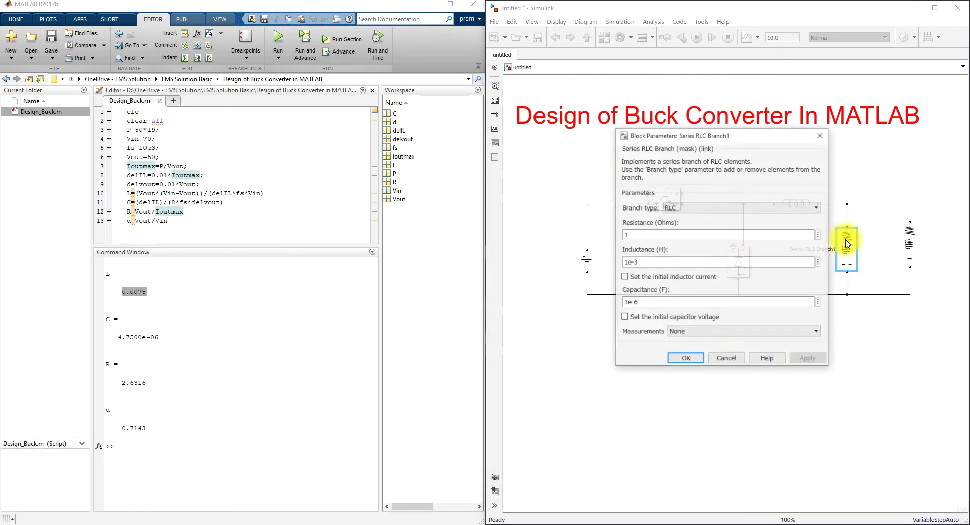
click(671, 208)
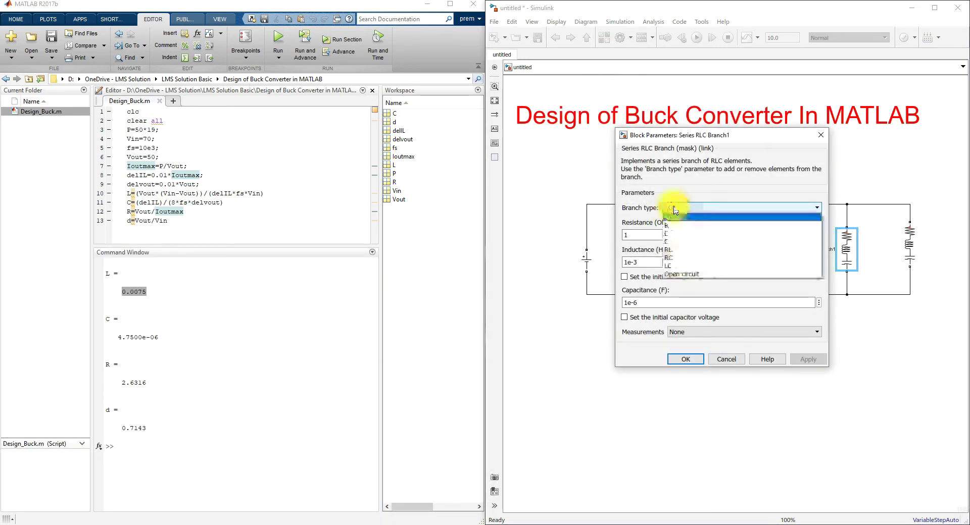
click(674, 242)
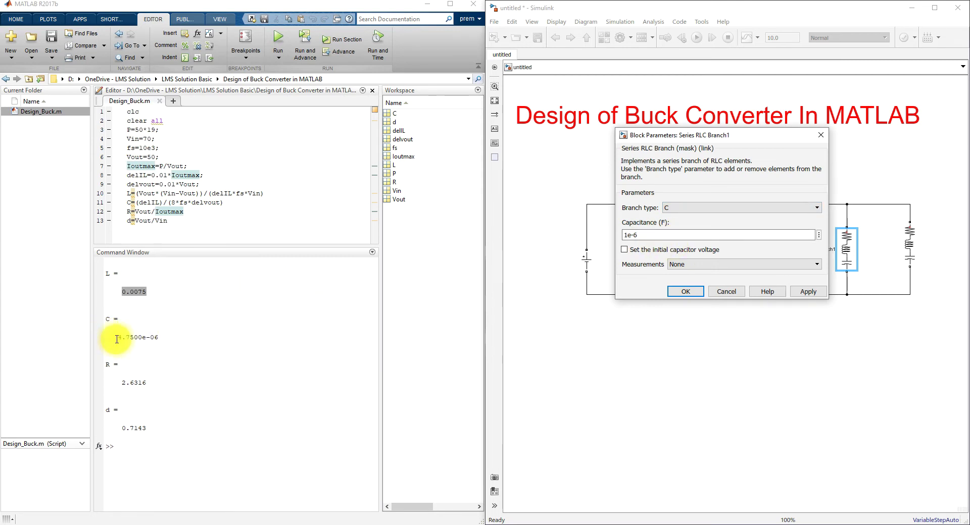
drag(116, 339, 171, 337)
key(ctrl+c)
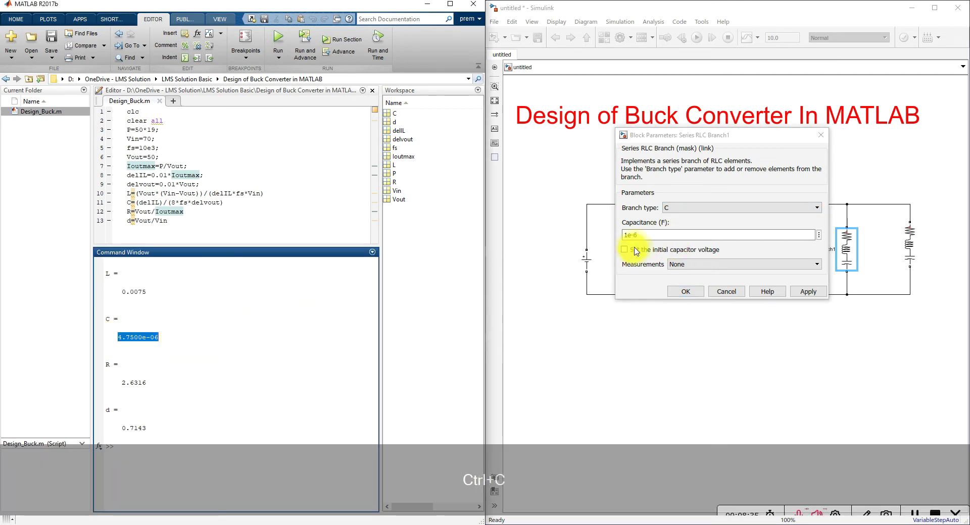
double_click(652, 235)
key(ctrl+v)
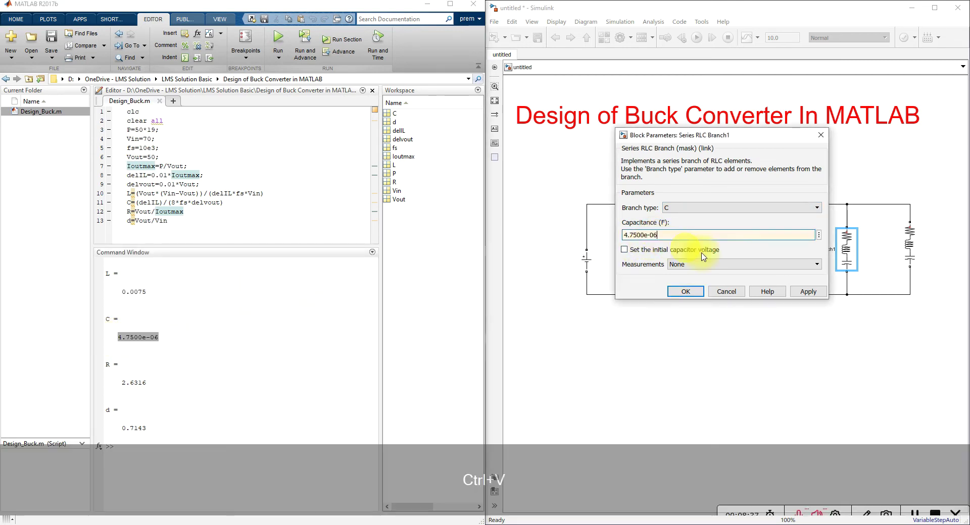
click(801, 292)
click(685, 292)
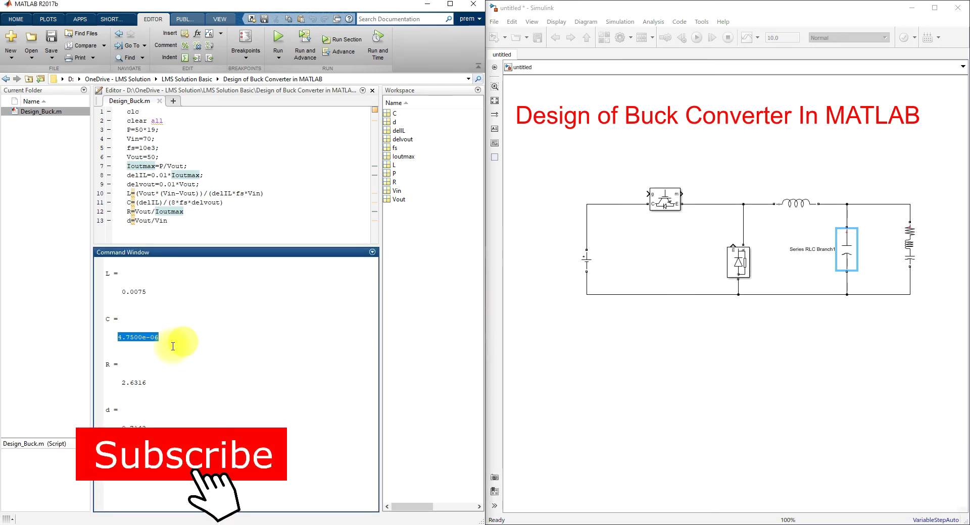
- Set the outer vertical RLC branch to type R with the computed resistance of 2.6316 ohms
double_click(133, 382)
key(ctrl+c)
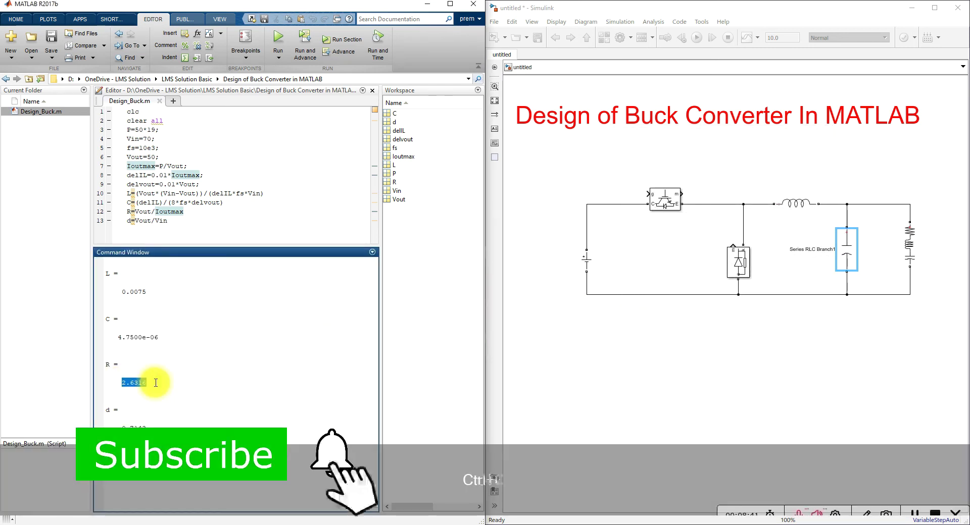
double_click(919, 246)
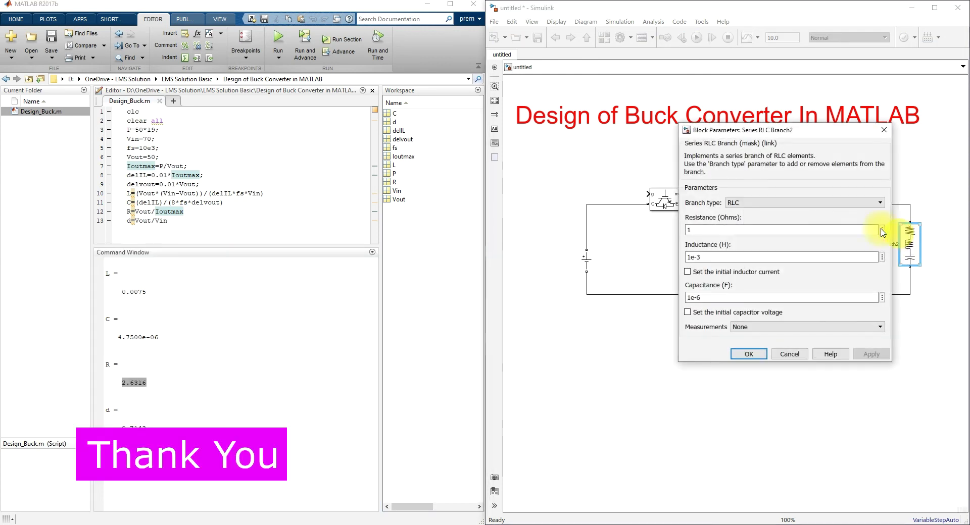
click(739, 204)
click(739, 213)
double_click(711, 228)
key(ctrl+v)
click(870, 273)
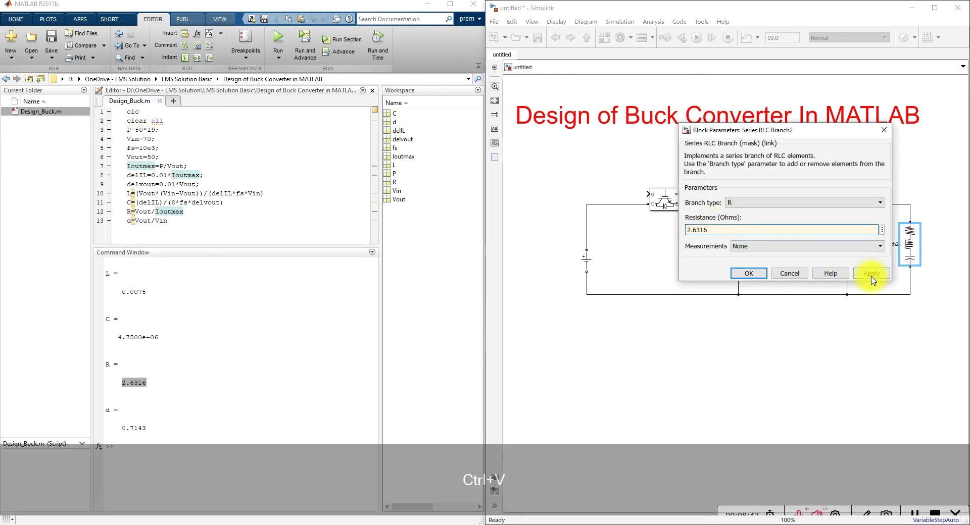
click(758, 275)
- Set the DC voltage source's amplitude to 70 V
click(587, 256)
double_click(589, 255)
double_click(629, 259)
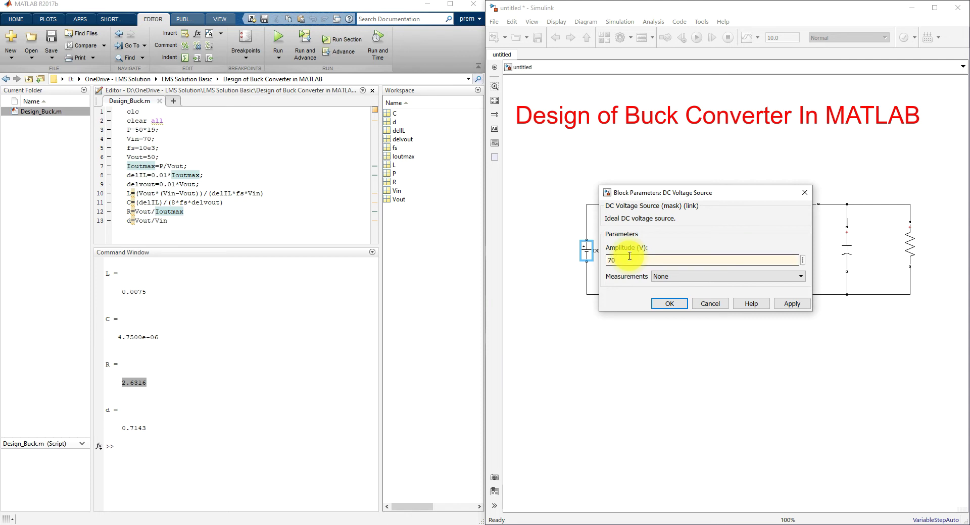
click(669, 303)
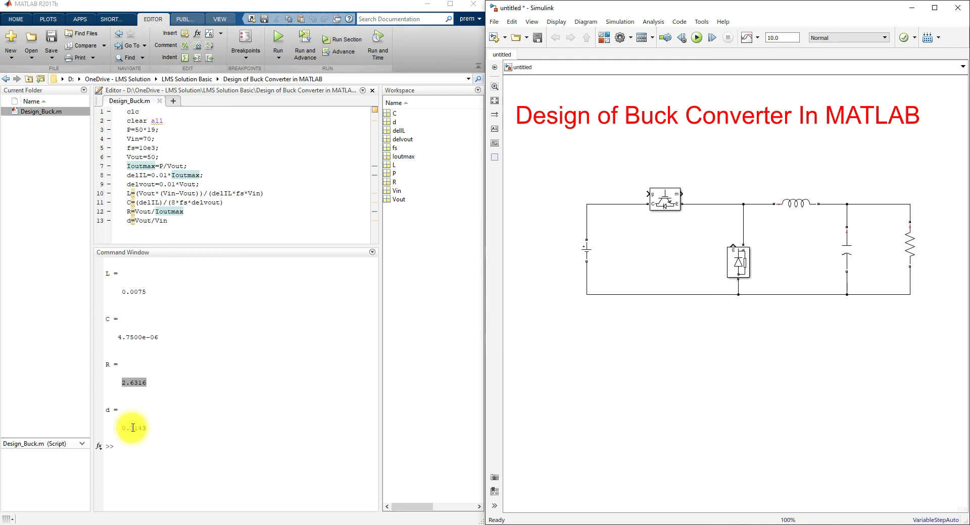
- Add a PWM Generator (DC-DC) block, connect its output to the IGBT gate and place it above the source
double_click(667, 327)
text(pwm)
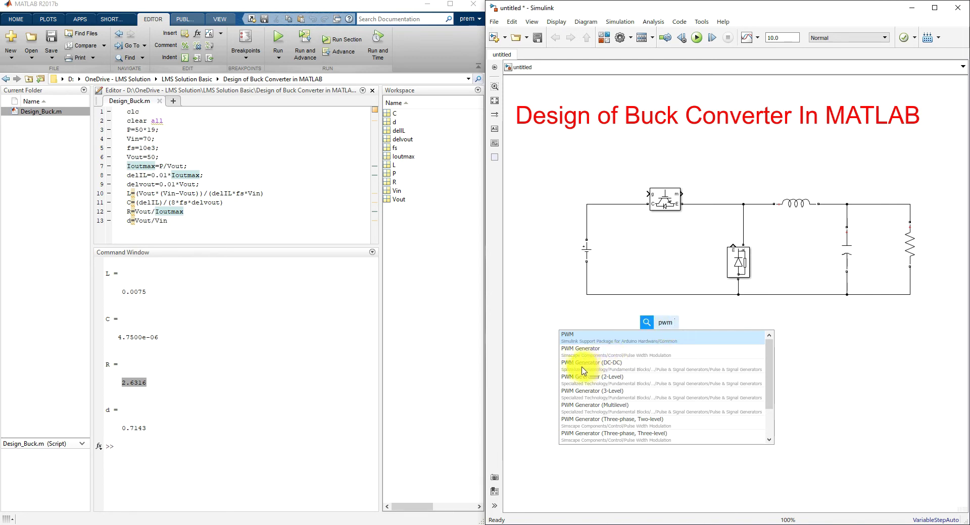
click(601, 370)
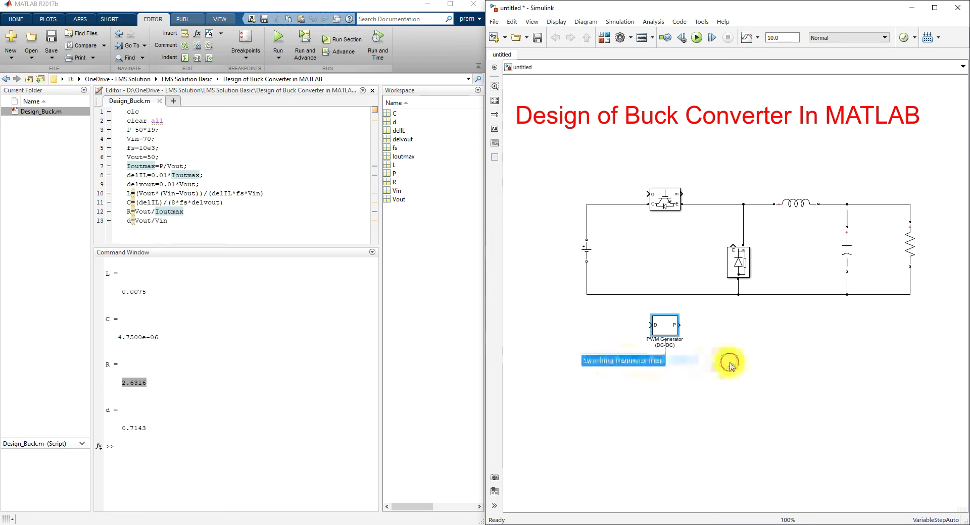
mouse_move(660, 315)
mouse_down()
mouse_move(582, 161)
mouse_move(615, 160)
mouse_move(649, 194)
mouse_up()
drag(586, 174, 593, 170)
- Add a Simulink Constant block and connect it to the PWM generator's duty-cycle input D
click(558, 190)
double_click(548, 182)
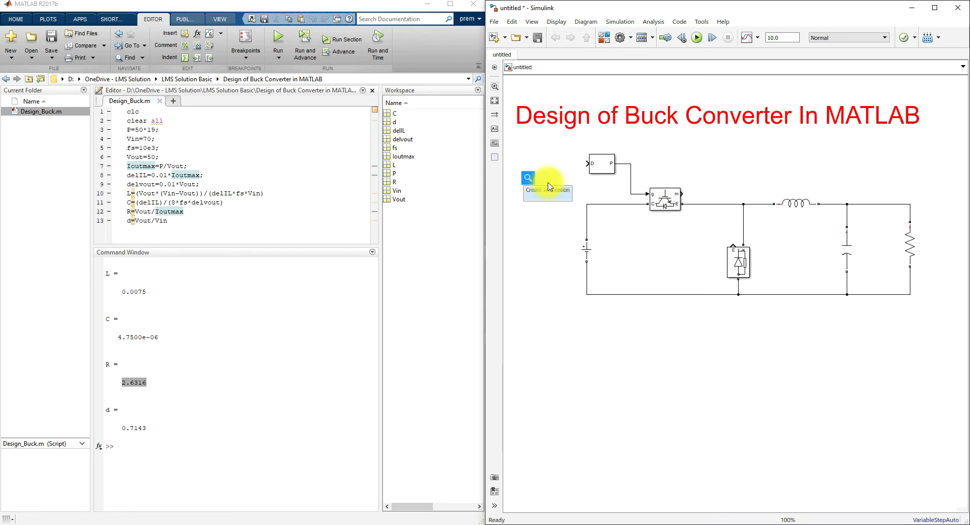
text(cons)
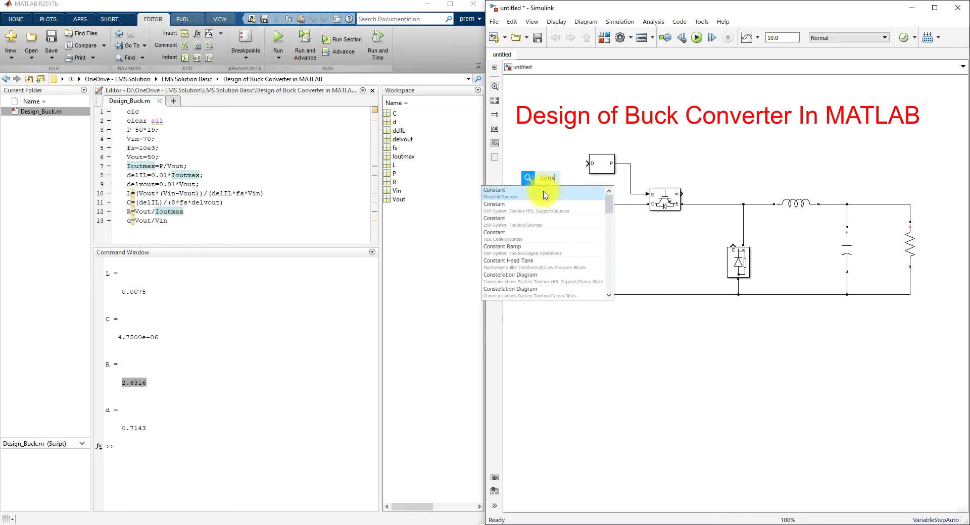
click(546, 194)
drag(562, 184, 597, 164)
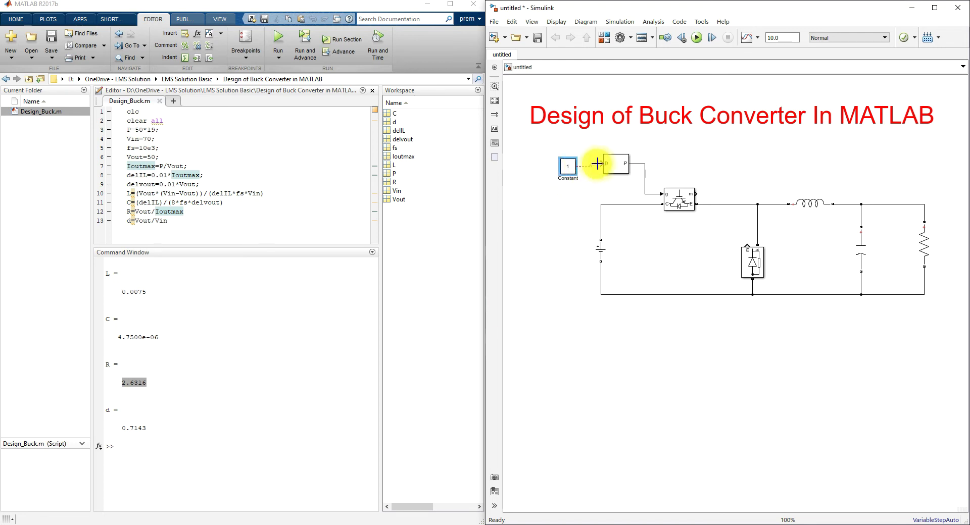
- Set the Constant block's value to the computed duty ratio of 0.7143 and widen the block to fit the value
click(573, 168)
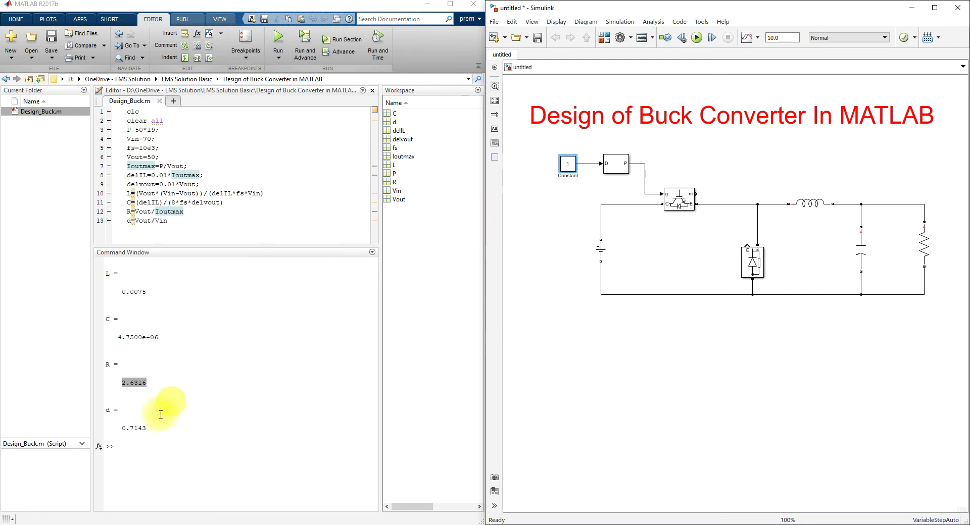
click(134, 429)
drag(122, 429, 146, 430)
key(ctrl+c)
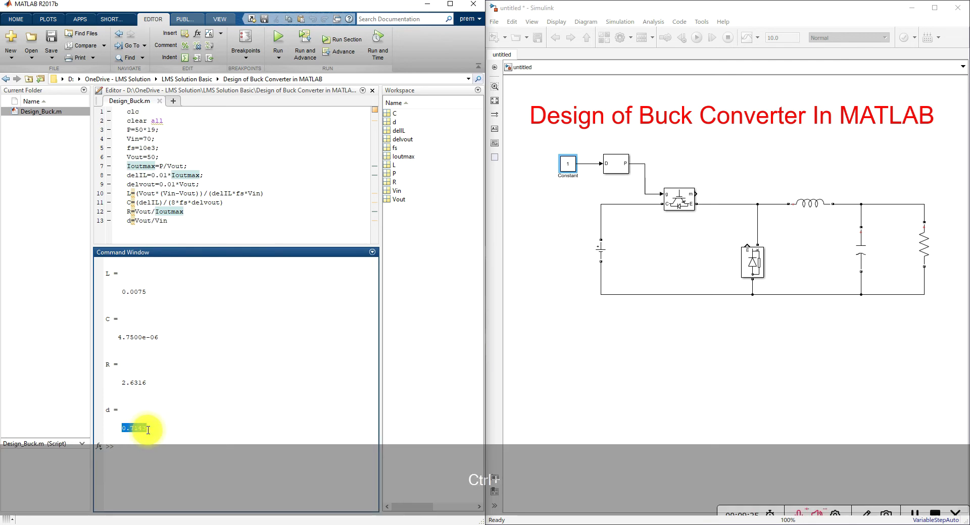
click(573, 166)
double_click(572, 166)
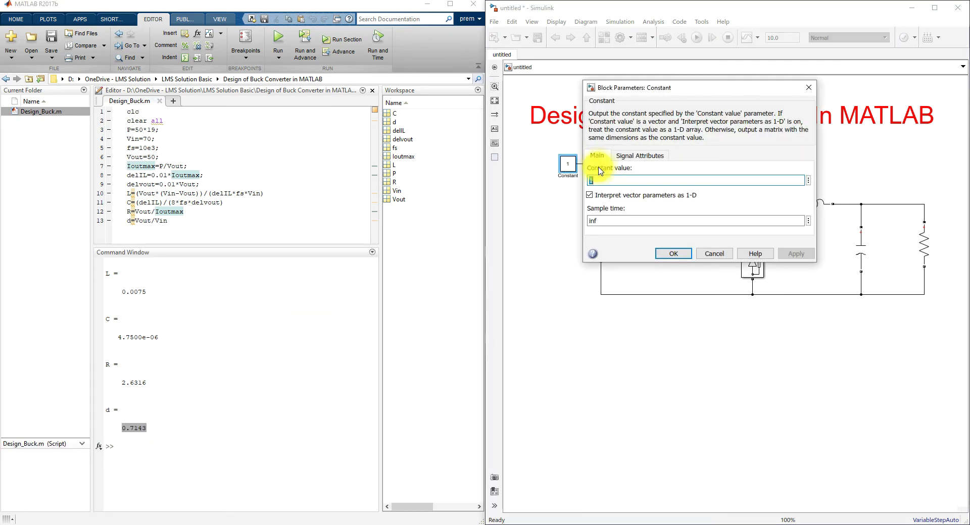
double_click(595, 180)
key(ctrl+v)
click(796, 254)
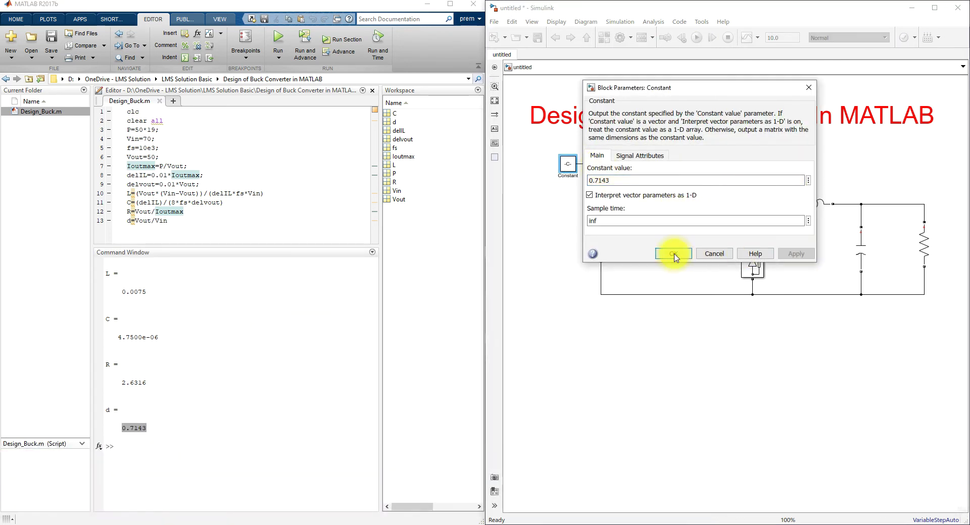
click(673, 254)
click(572, 166)
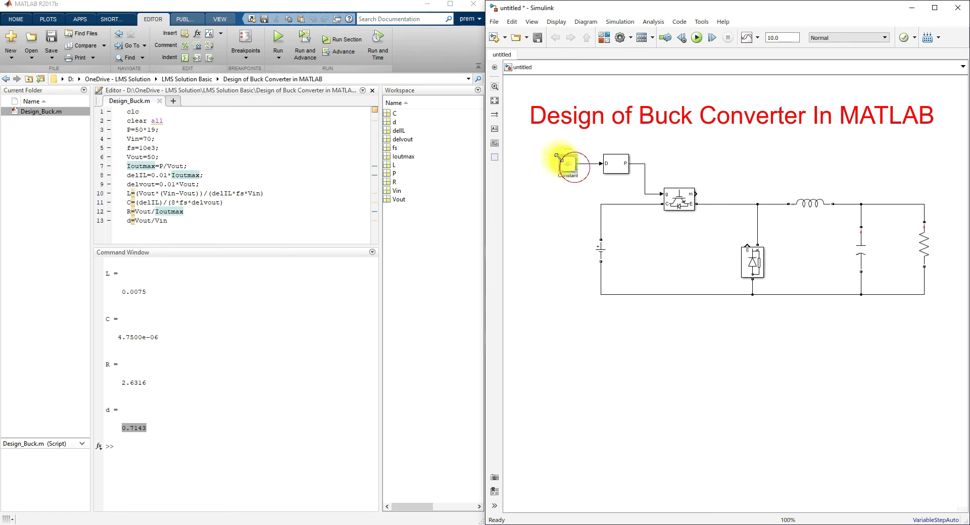
drag(557, 156, 546, 157)
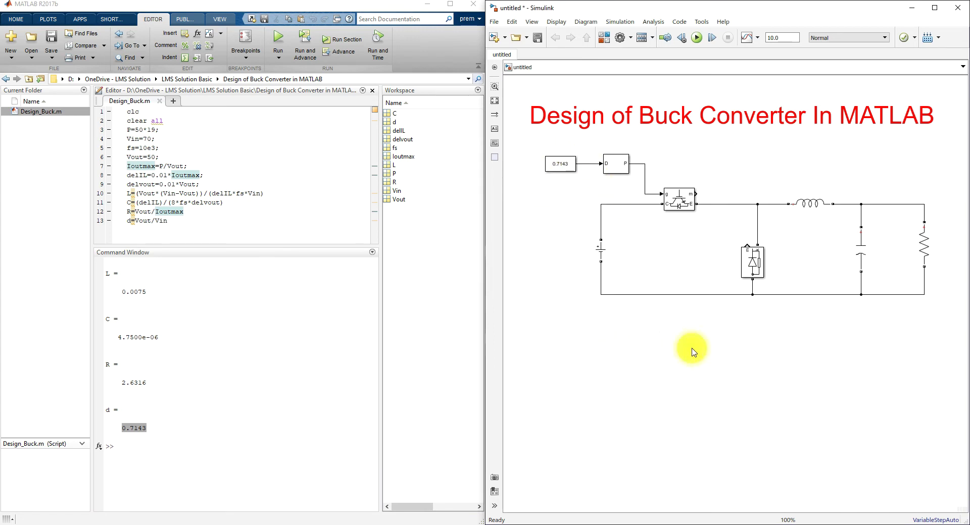
- Move the DC voltage source farther from the IGBT and connect a Voltage Measurement block across the source
drag(601, 251, 548, 256)
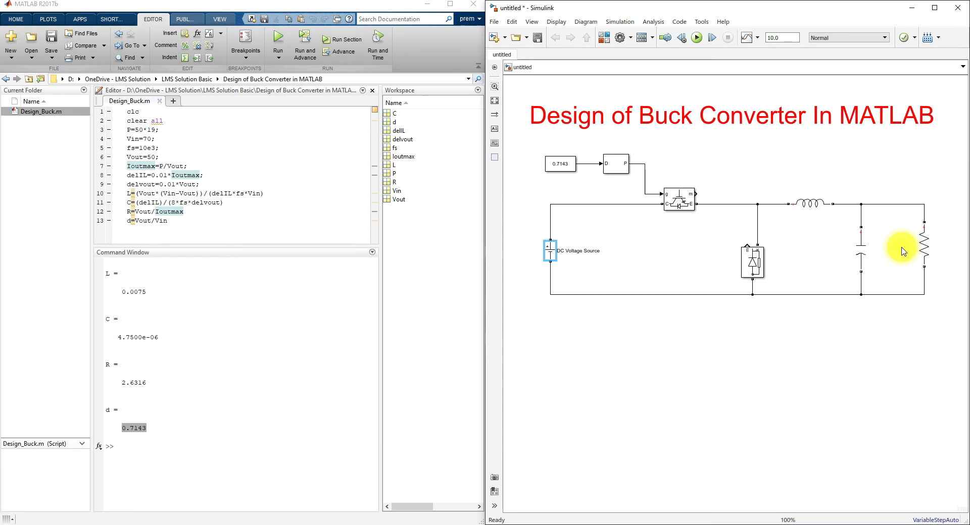
double_click(632, 340)
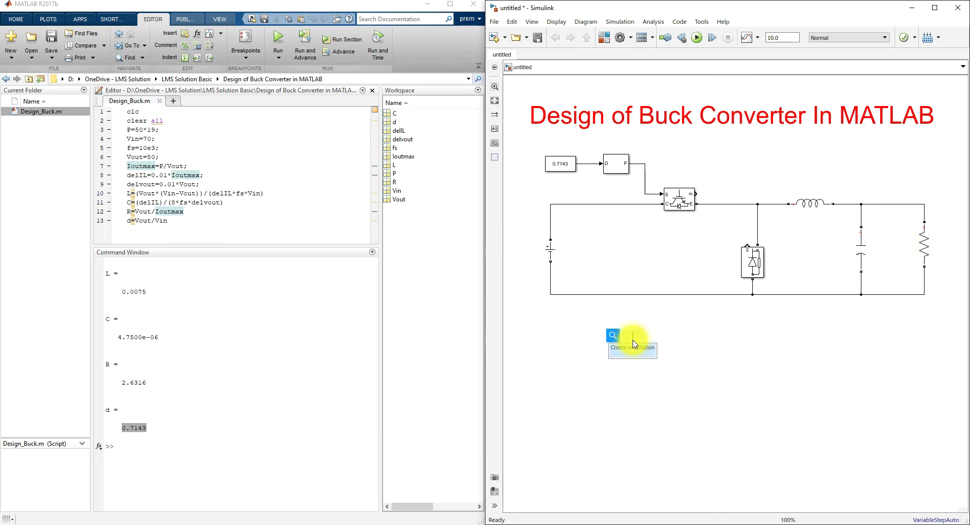
text(voltage mea)
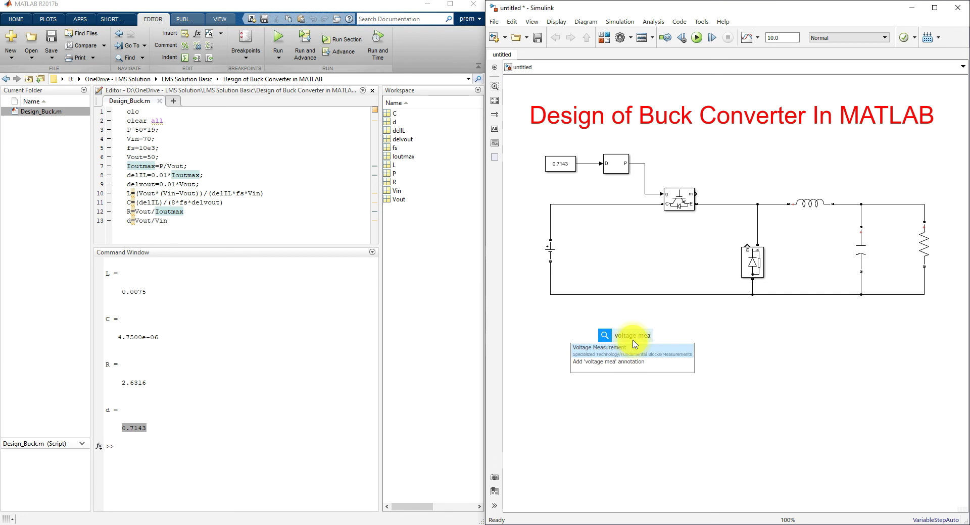
click(632, 348)
mouse_move(634, 346)
mouse_down()
mouse_move(619, 256)
mouse_move(585, 204)
mouse_up()
drag(602, 257, 581, 295)
- Duplicate the Voltage Measurement block and connect the copy across the load resistor
drag(615, 260, 927, 203)
click(936, 218)
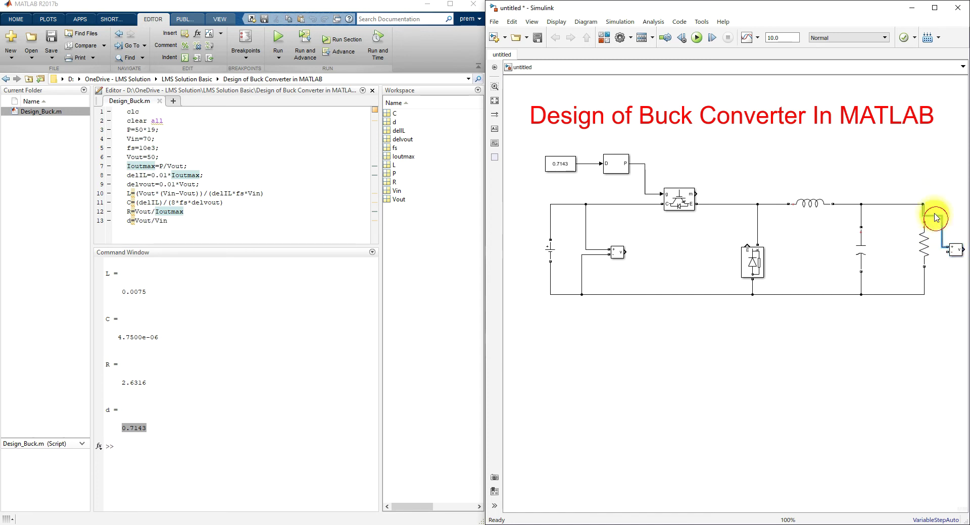
drag(947, 251, 924, 295)
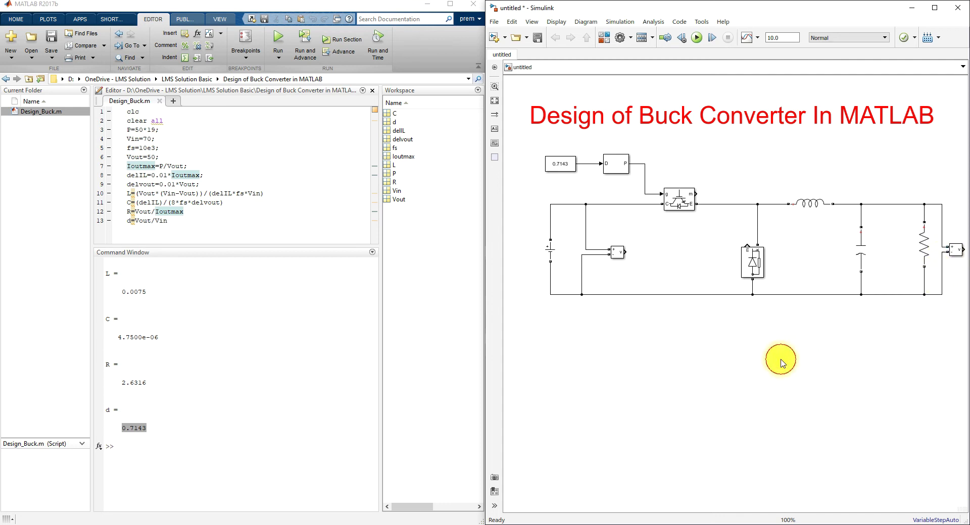
- Insert Current Measurement blocks in series with the source line before the IGBT and the output line before the load resistor
double_click(554, 378)
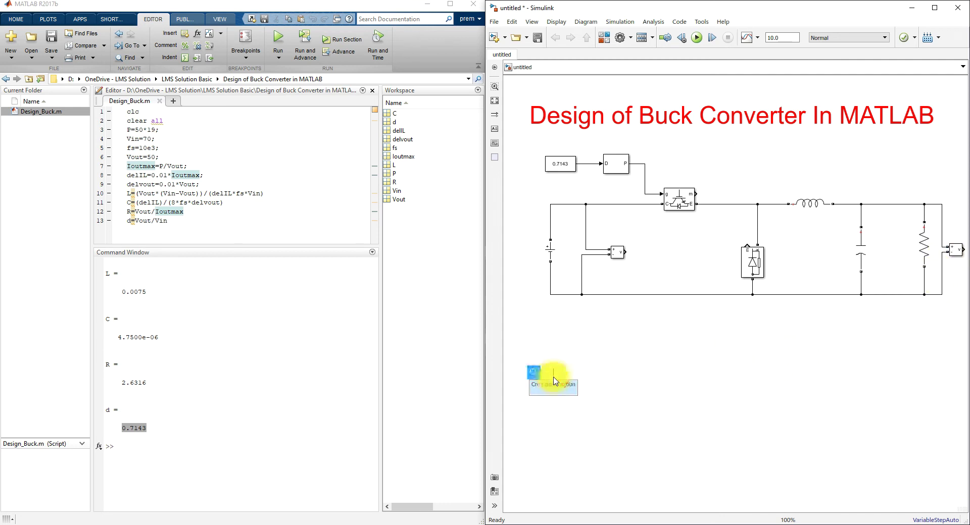
text(curren)
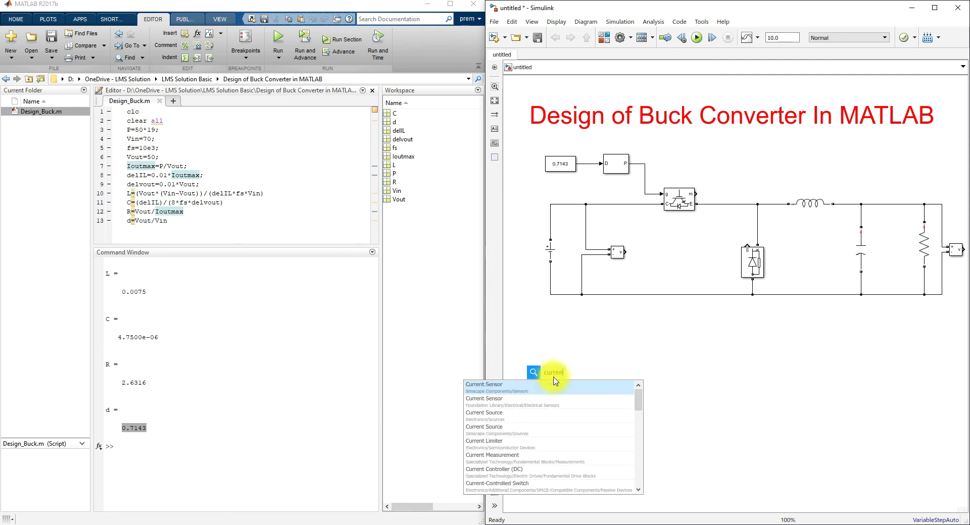
click(541, 457)
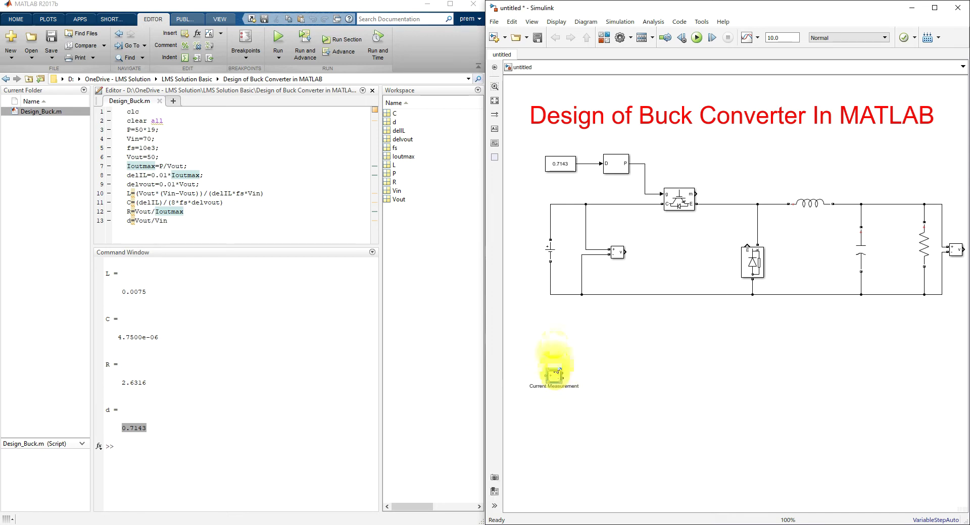
click(616, 204)
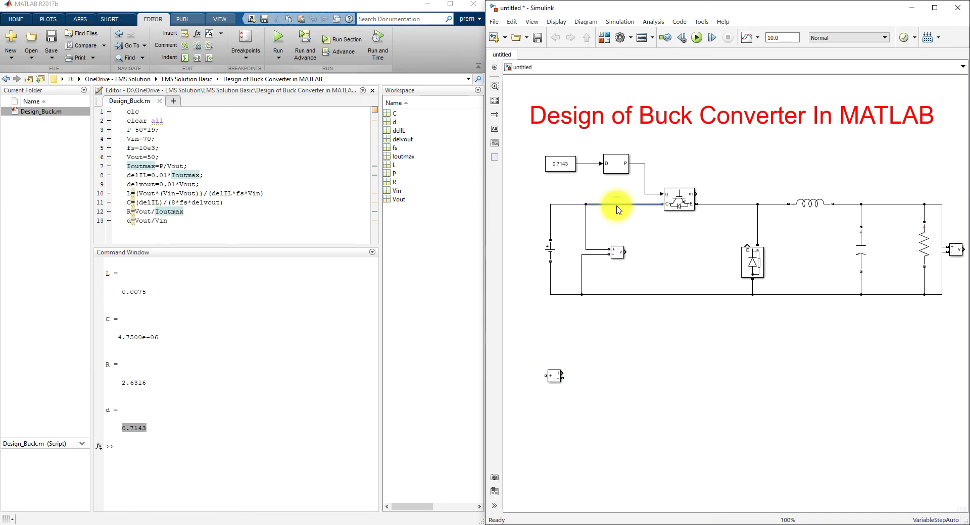
drag(555, 375, 924, 205)
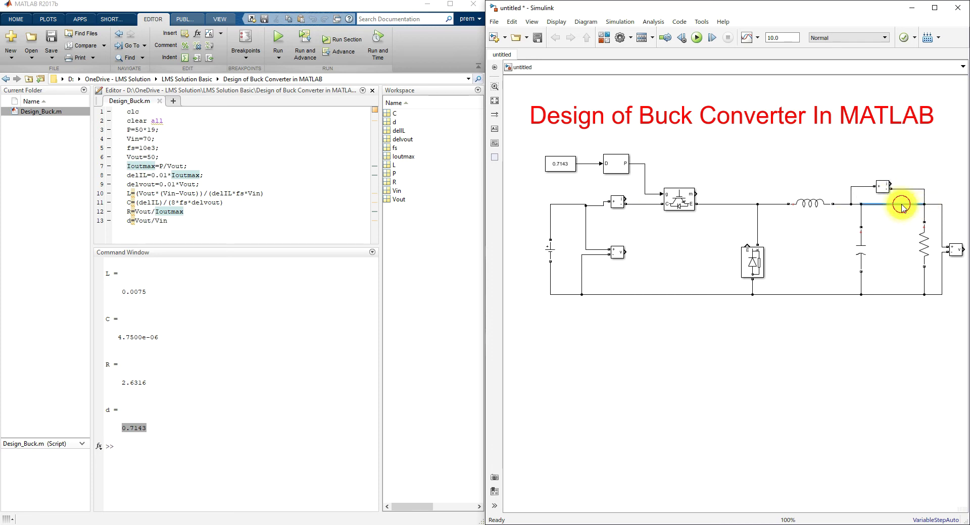
key(Delete)
drag(884, 191, 887, 210)
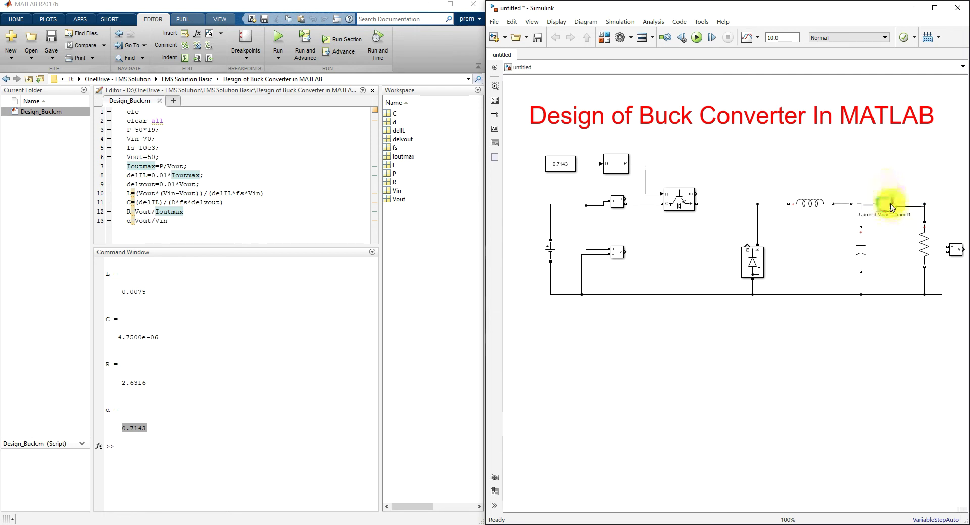
click(898, 239)
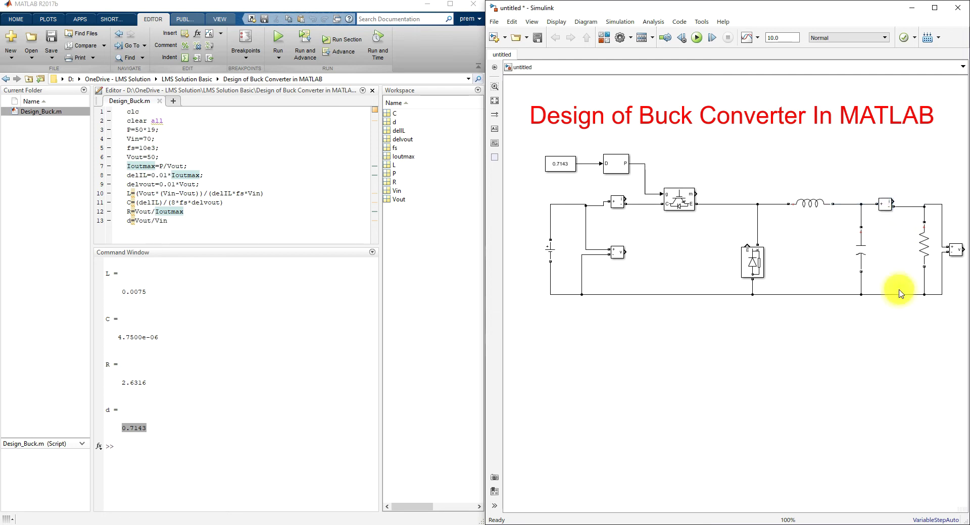
- Add a Simulink Scope with 2 input ports and connect it to the input and output voltage measurements
double_click(711, 360)
text(scop)
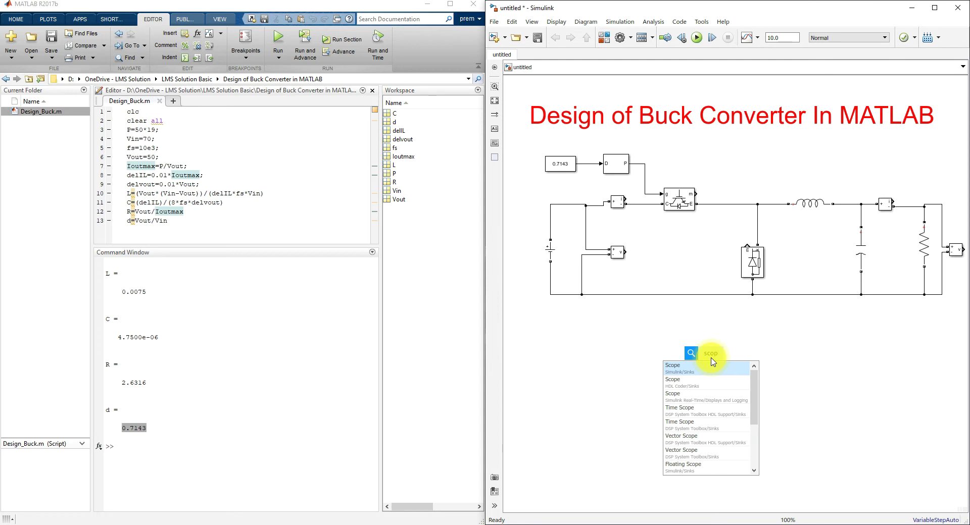
click(707, 367)
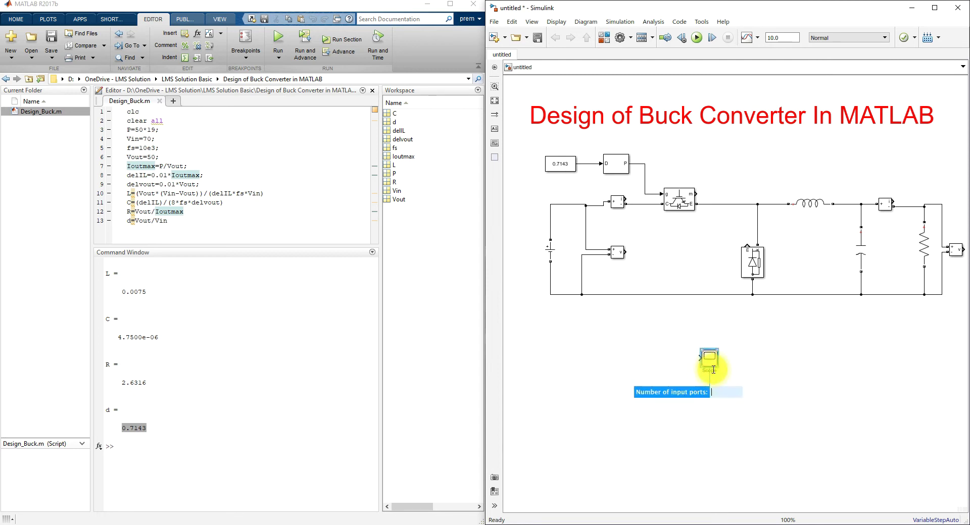
text(2)
key(Return)
mouse_move(715, 371)
mouse_down()
mouse_move(738, 370)
mouse_move(625, 251)
mouse_up()
drag(723, 362, 955, 254)
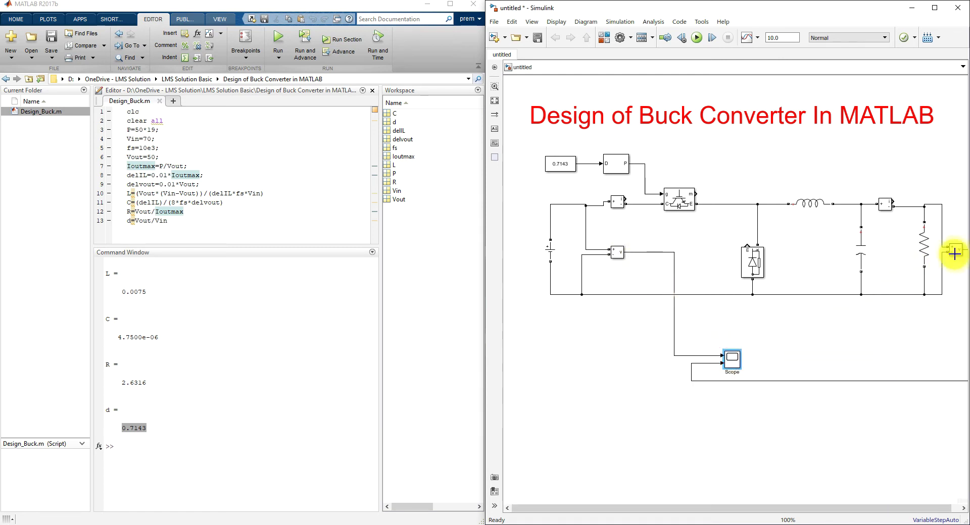
- Duplicate the scope and connect the copy to the input and output current measurements
drag(732, 360, 625, 200)
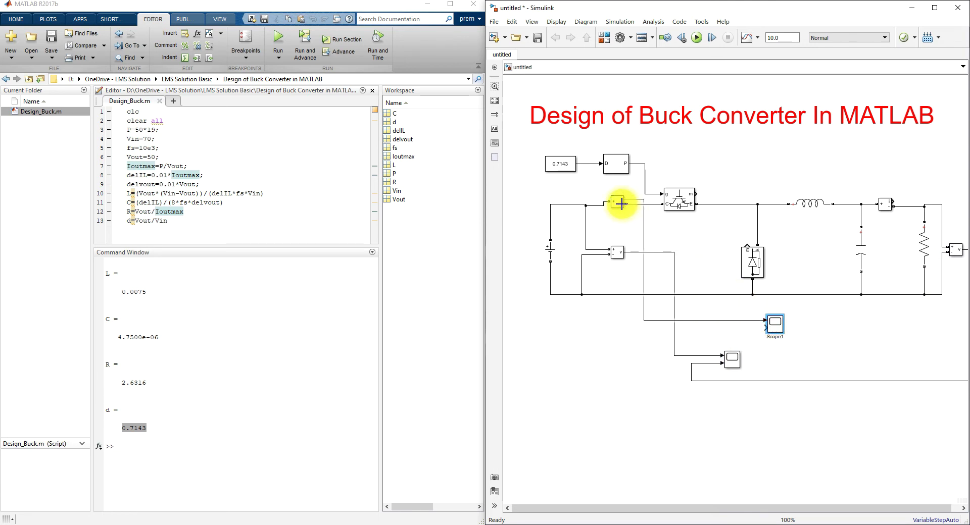
drag(765, 332, 886, 205)
click(824, 365)
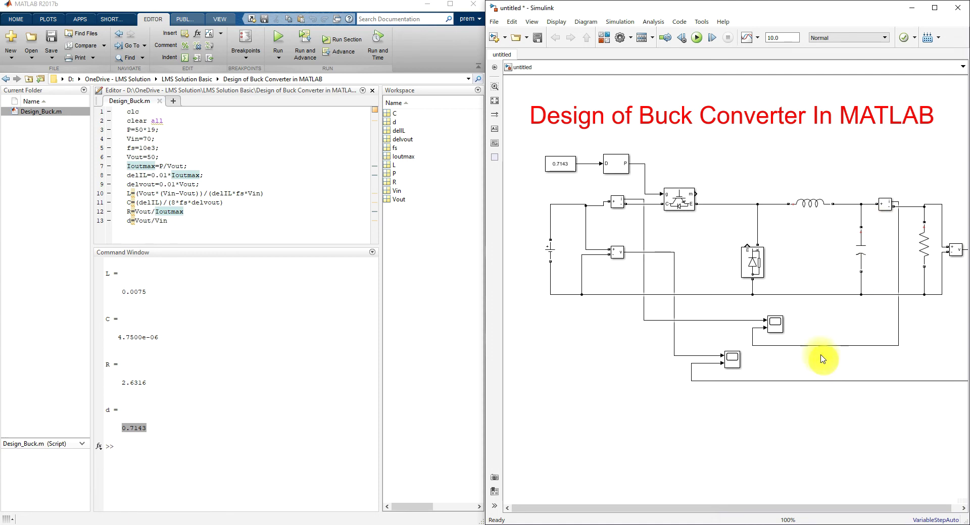
- Add a third two-input scope and a Product block that multiplies input voltage by input current, feeding the scope's first input
drag(775, 324, 841, 419)
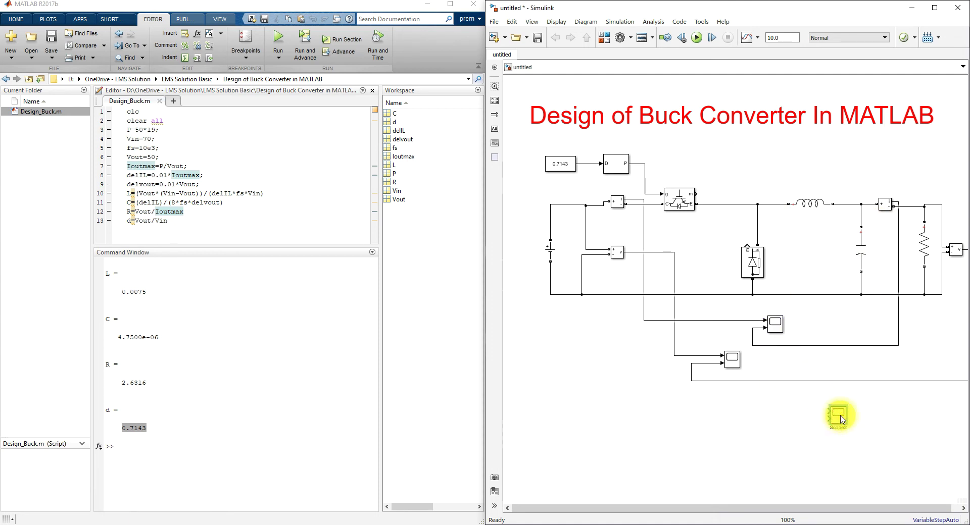
double_click(775, 422)
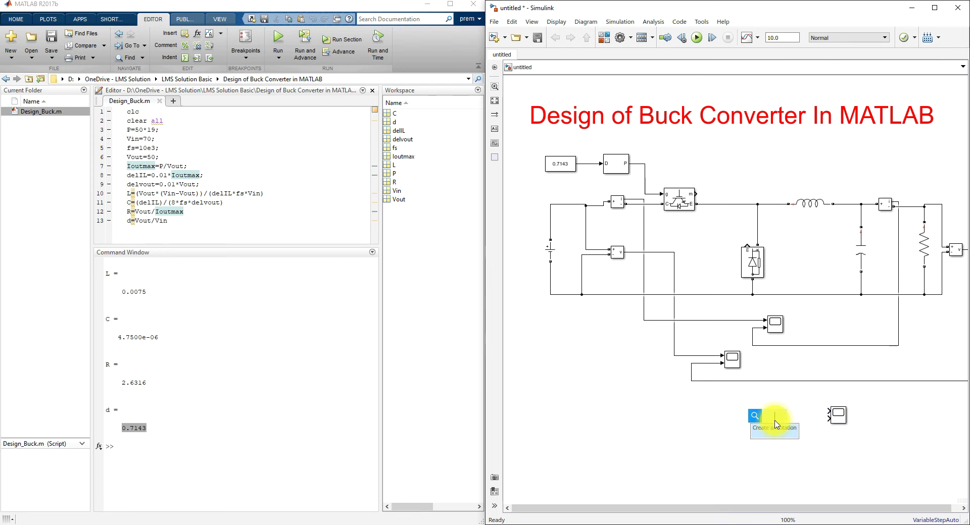
text(product)
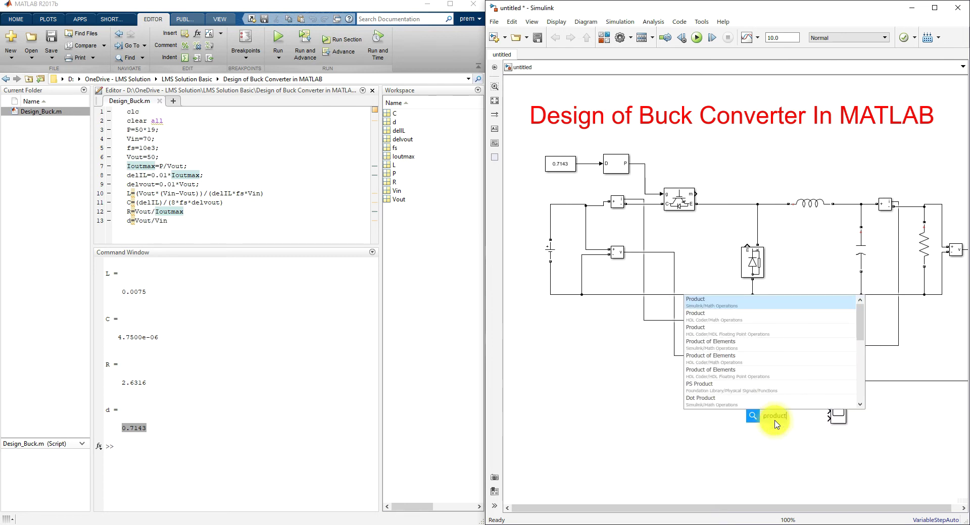
click(720, 302)
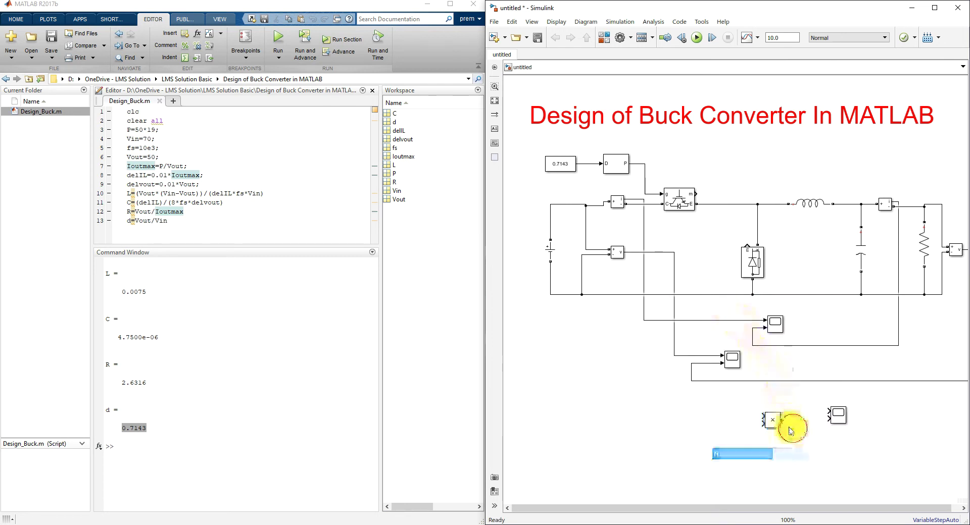
drag(779, 426, 709, 356)
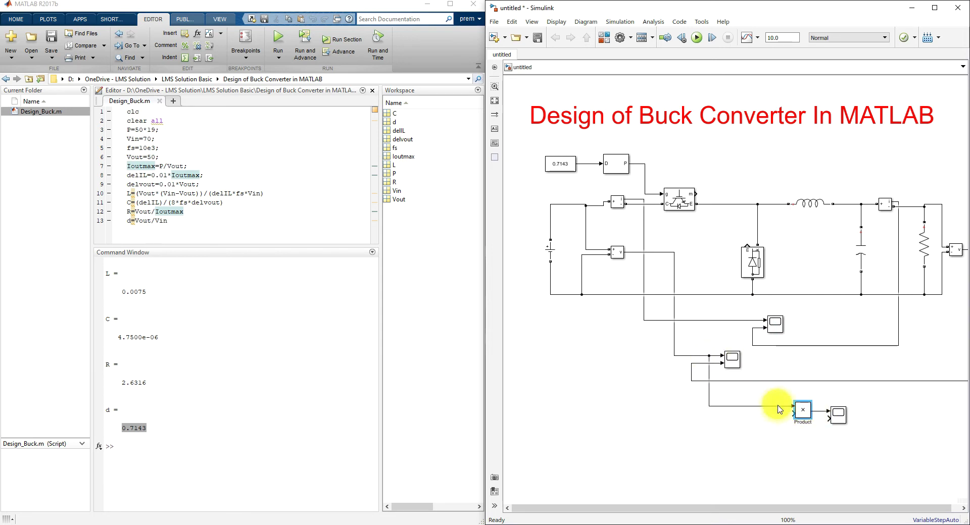
mouse_move(792, 413)
mouse_down()
mouse_move(719, 318)
mouse_move(739, 321)
mouse_up()
click(840, 416)
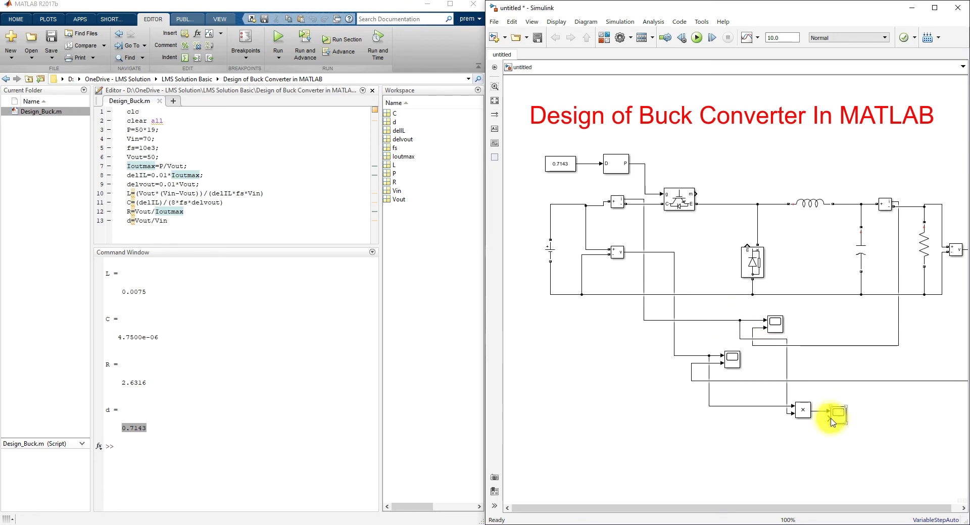
- Duplicate the Product block, feed it the output voltage and output current, and connect it to the third scope's second input
drag(821, 427, 800, 438)
drag(794, 434, 734, 382)
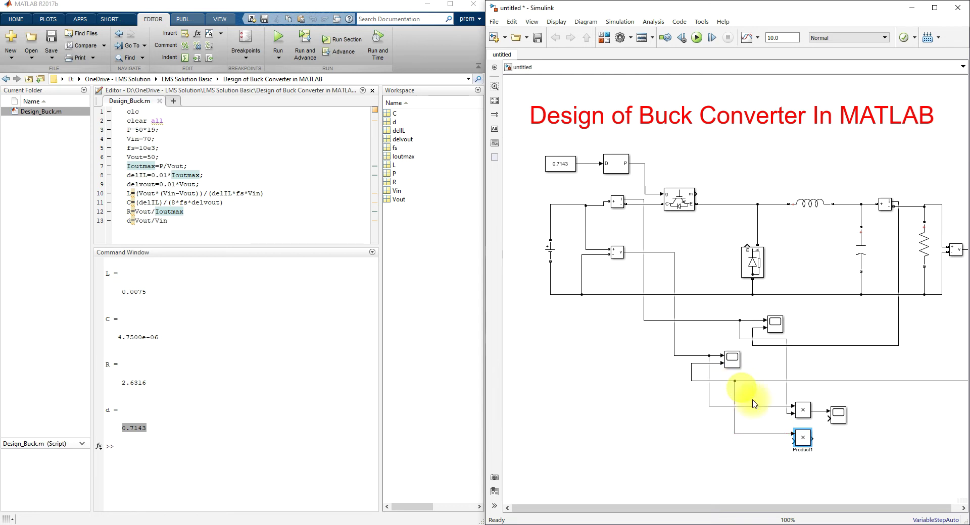
drag(791, 442, 761, 347)
drag(814, 439, 829, 417)
- Rename the three scopes Voltage, Current and Power according to the signals they receive
click(731, 359)
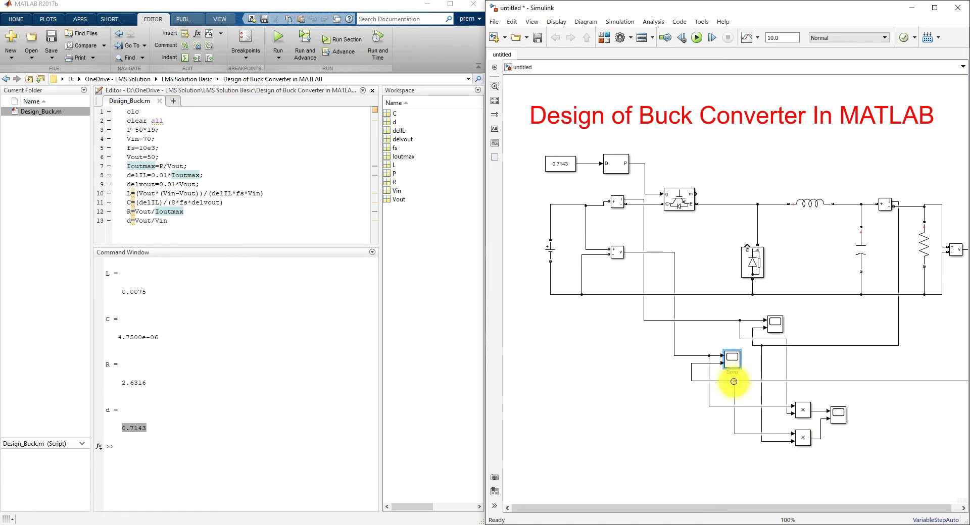
key(shift+v)
text(oltage)
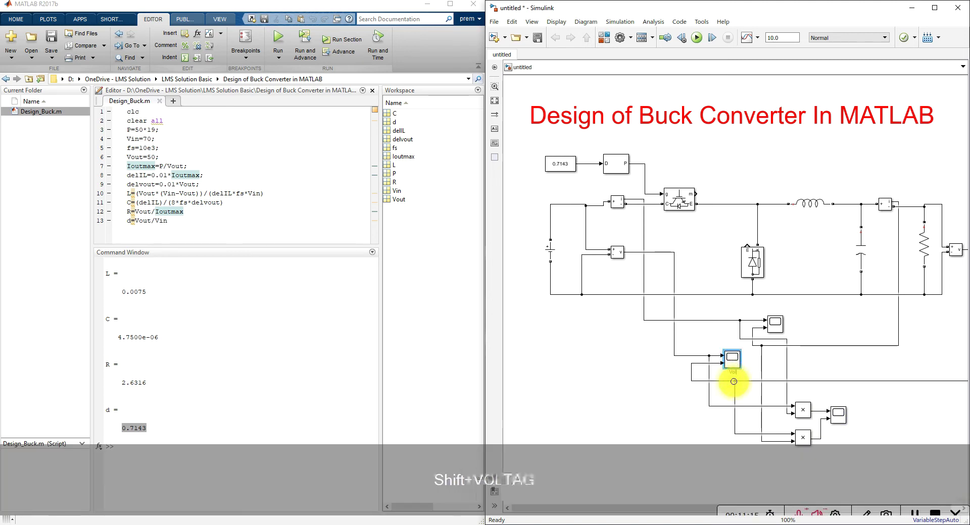
click(782, 338)
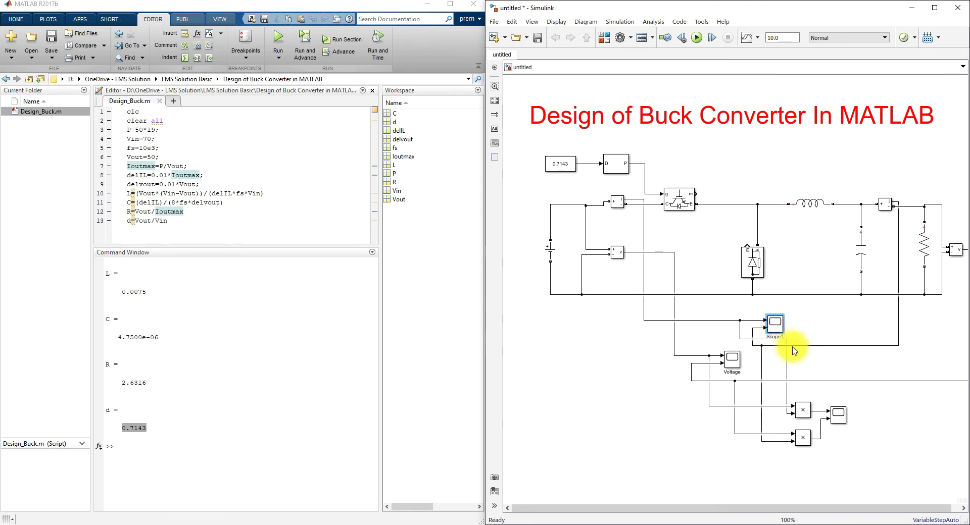
key(shift)
text(Current)
drag(831, 422, 831, 421)
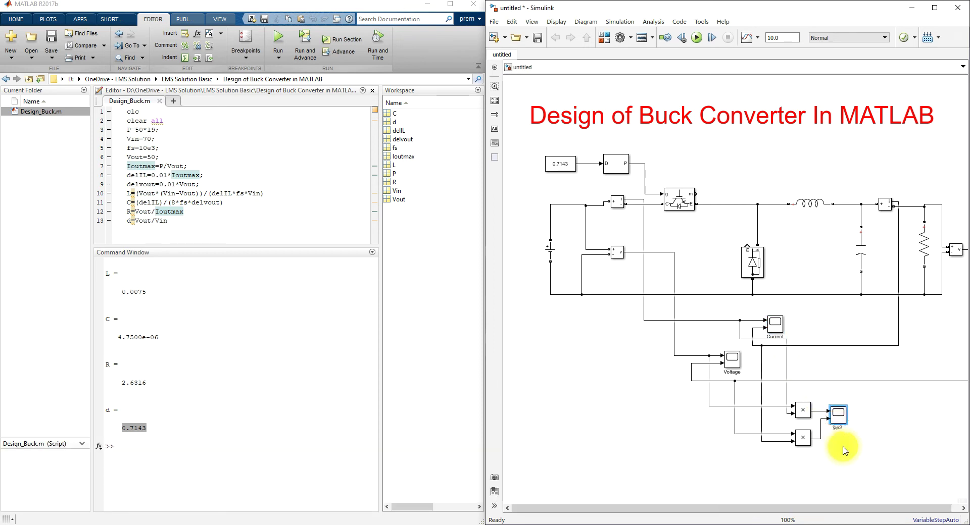
text(Power)
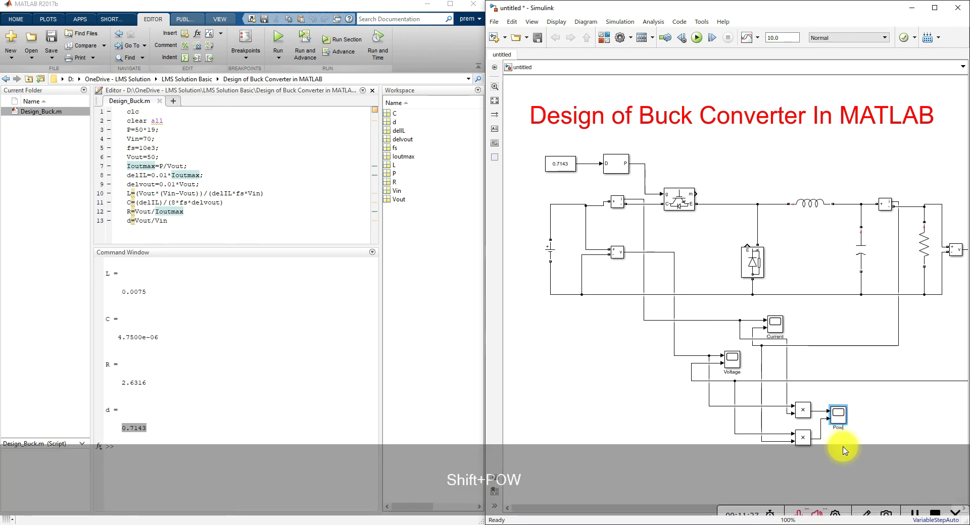
- Open the Voltage, Current and Power scope windows from their blocks in the model
click(733, 365)
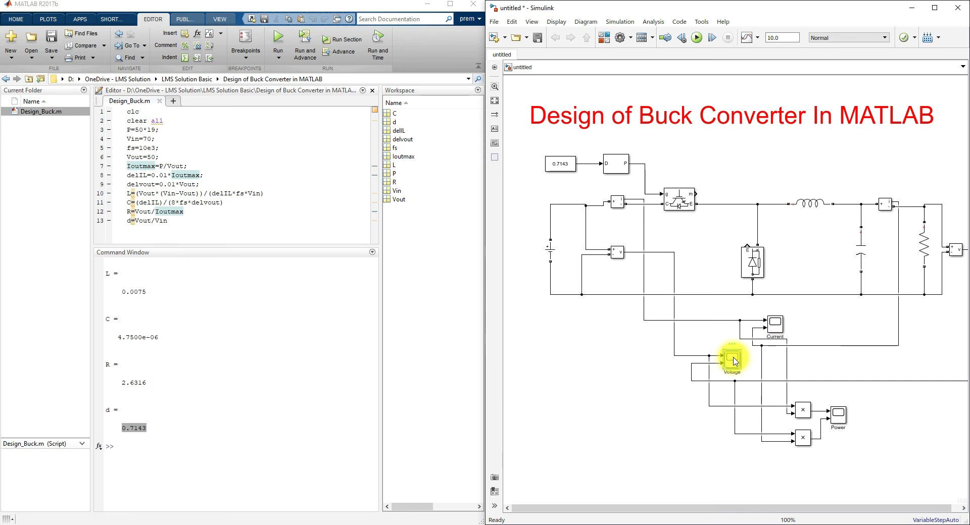
double_click(733, 359)
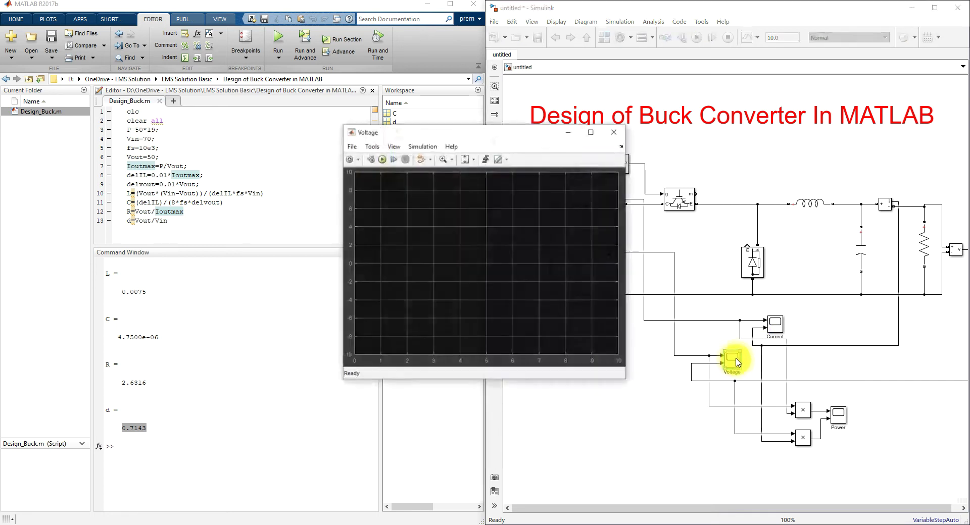
click(780, 333)
double_click(781, 333)
click(834, 417)
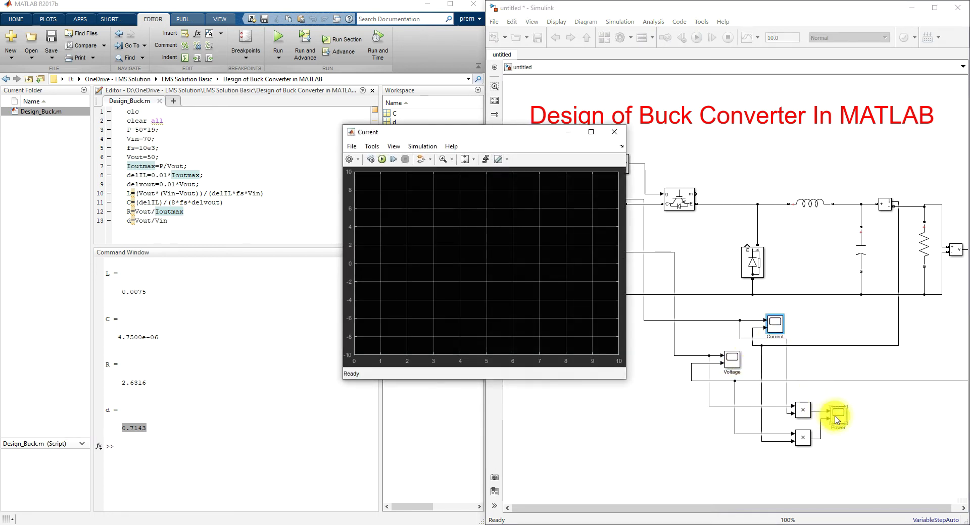
double_click(837, 419)
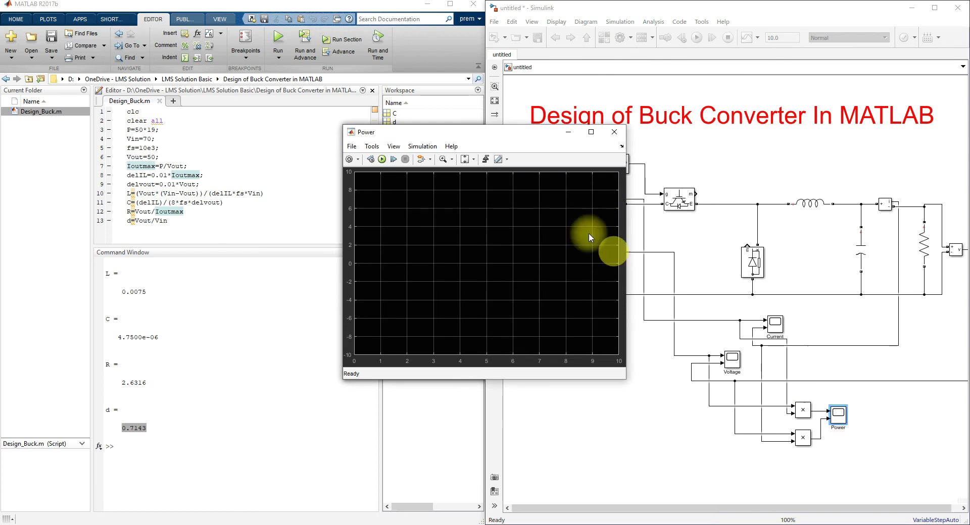
- Arrange the Voltage, Current and Power scope windows side by side in one row without overlap
drag(559, 139, 776, 137)
drag(455, 132, 577, 139)
drag(379, 135, 153, 124)
drag(448, 130, 418, 120)
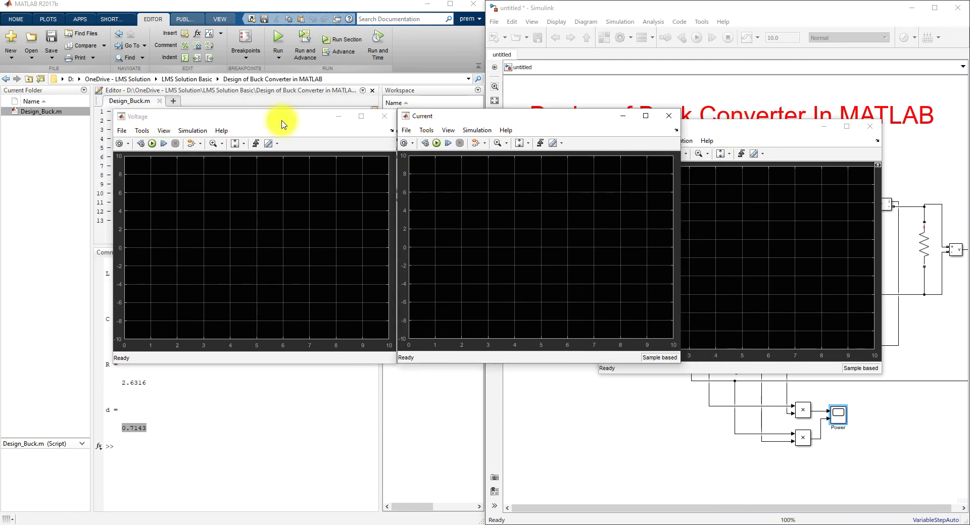
drag(281, 121, 252, 119)
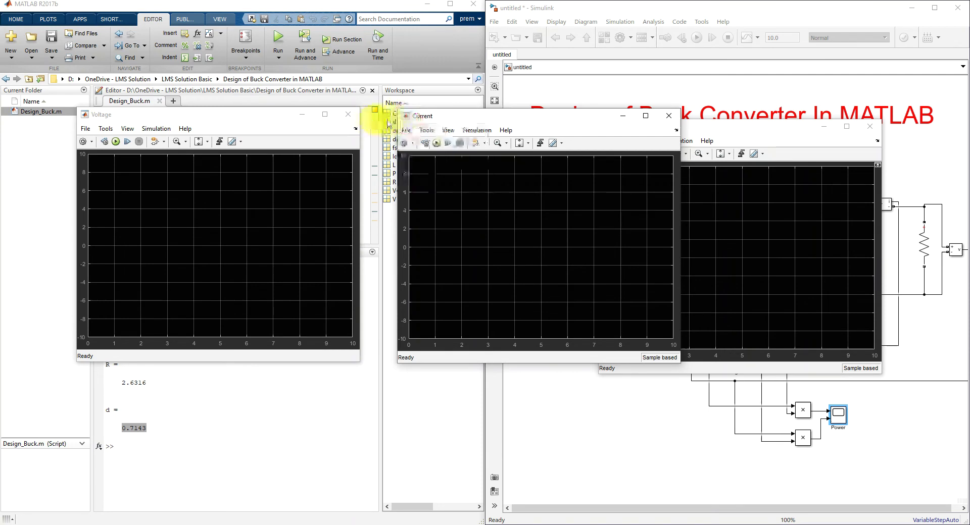
drag(471, 116, 433, 113)
drag(677, 125, 726, 118)
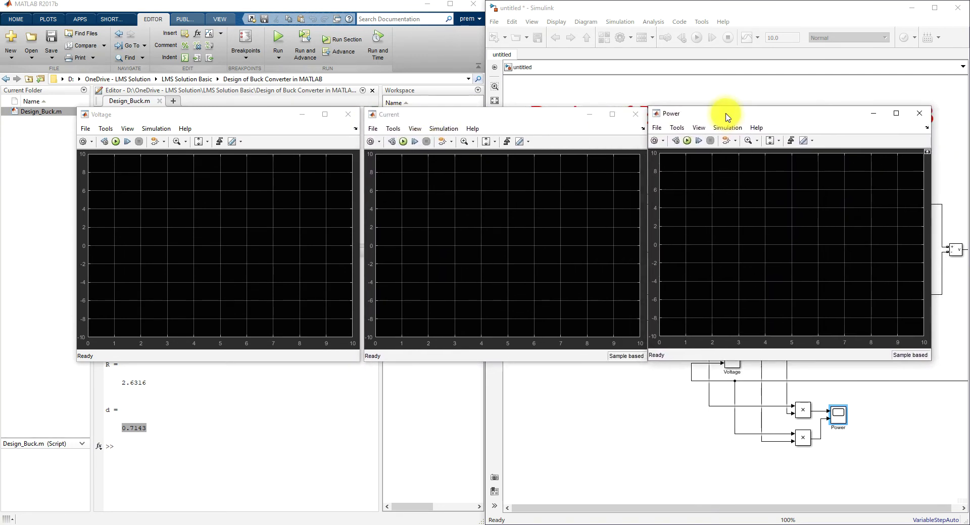
- Try to run the simulation, and add a powergui block to the empty area below the converter circuit
click(120, 147)
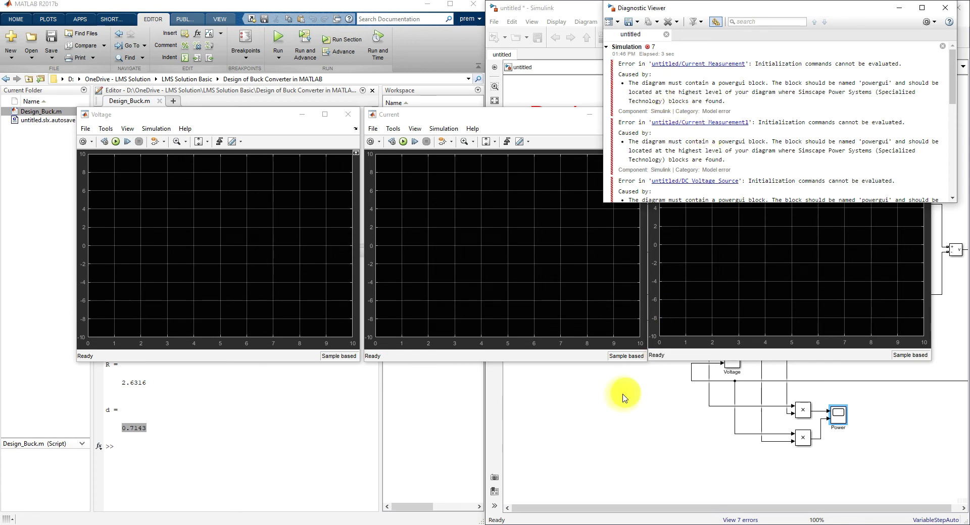
click(613, 407)
text(powergui)
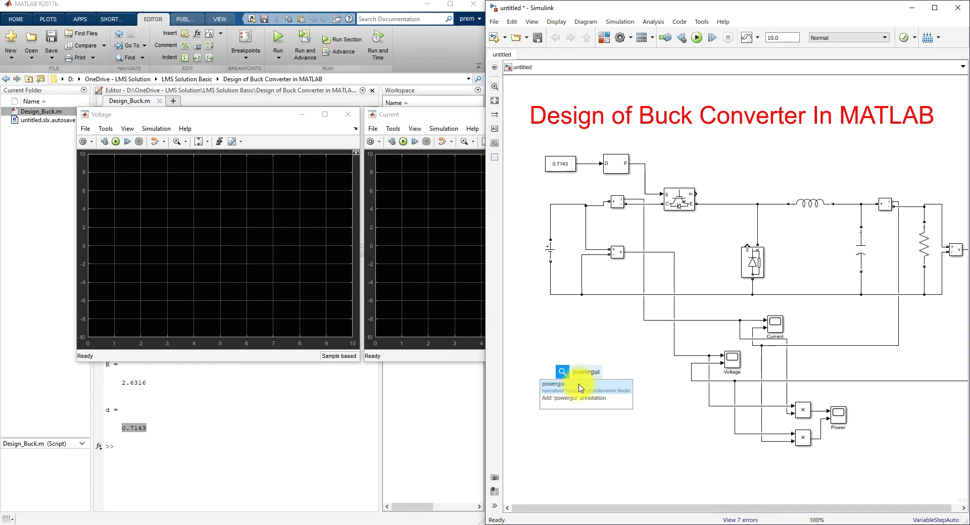
click(580, 386)
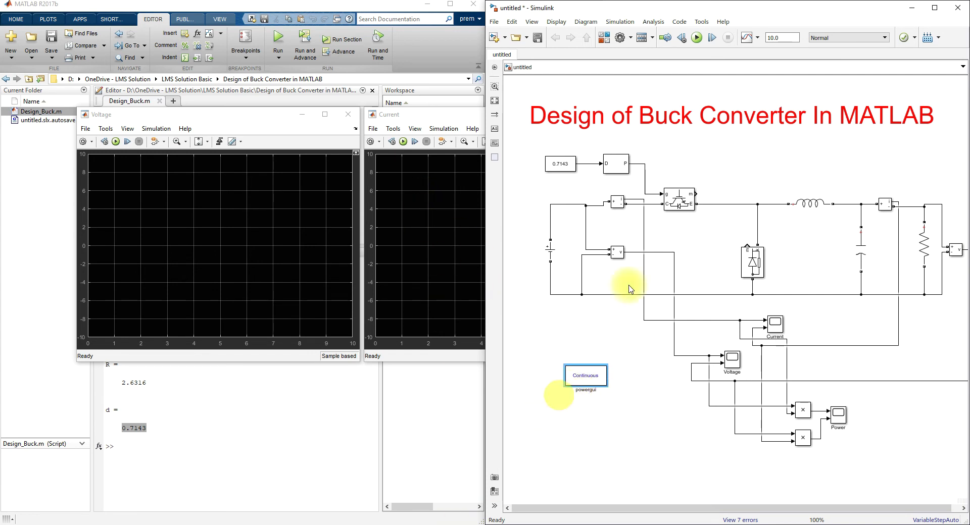
- Bring all three scope windows back into view, close the gap beside the Voltage scope, and run the simulation
click(435, 130)
double_click(838, 415)
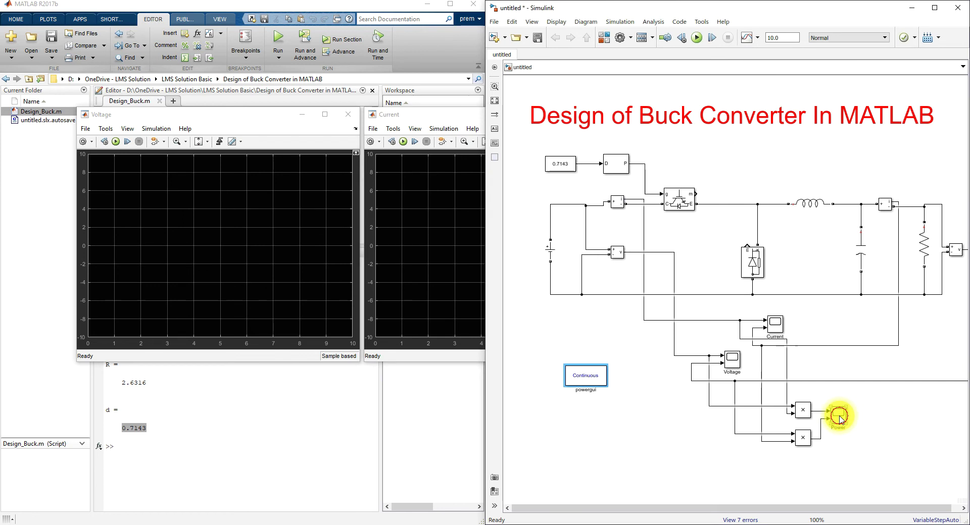
click(459, 119)
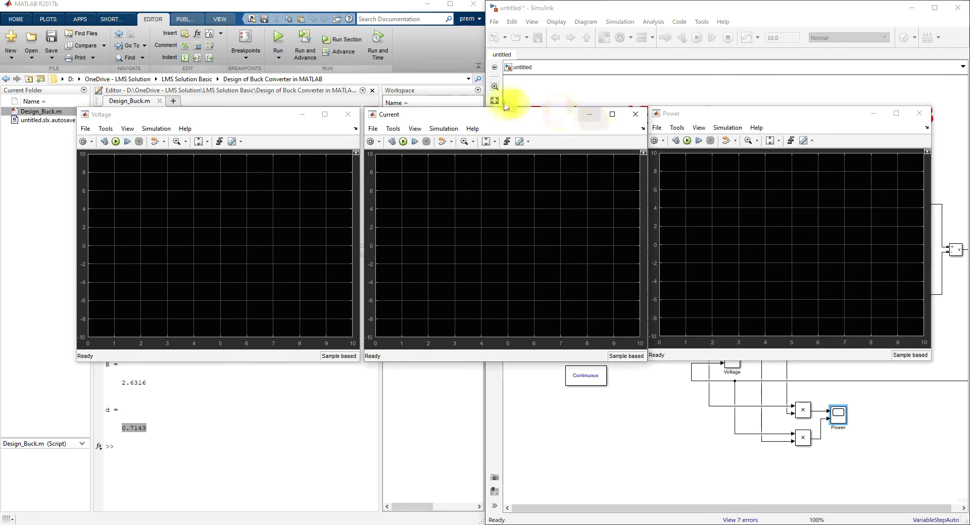
drag(503, 120, 499, 119)
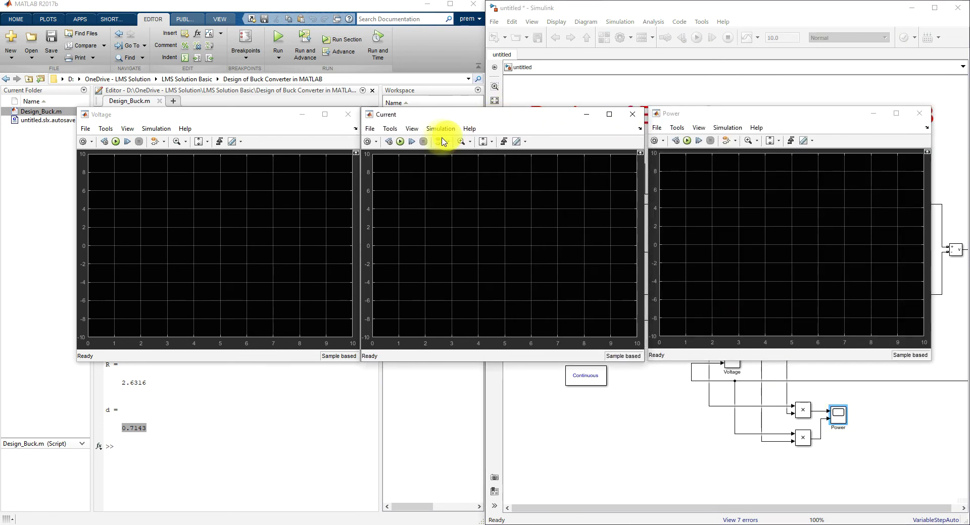
click(401, 142)
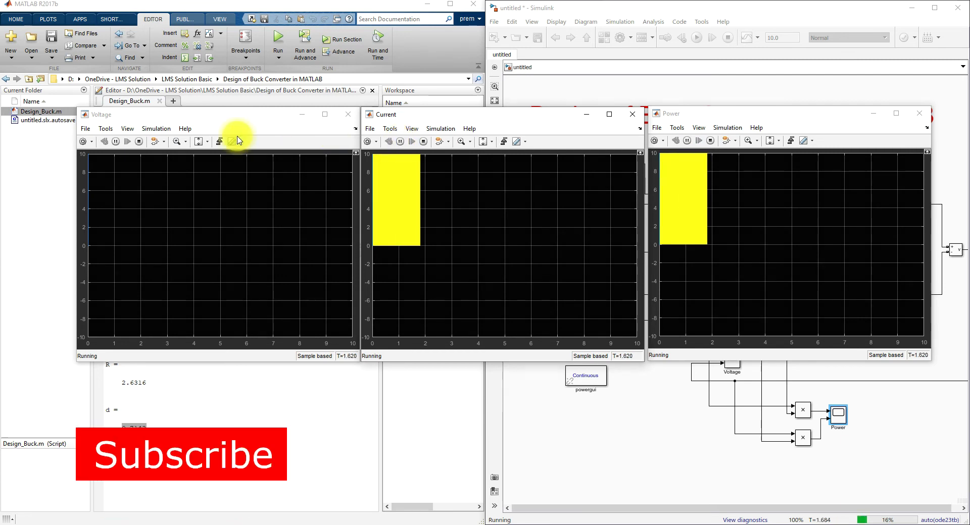
- Scale the axes of the Voltage, Current and Power scopes to fit their signals
click(198, 141)
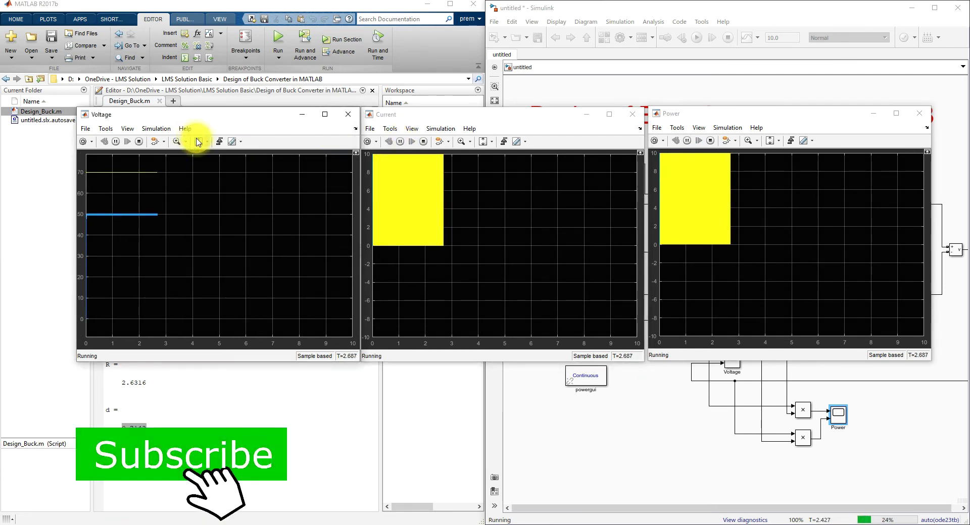
click(482, 142)
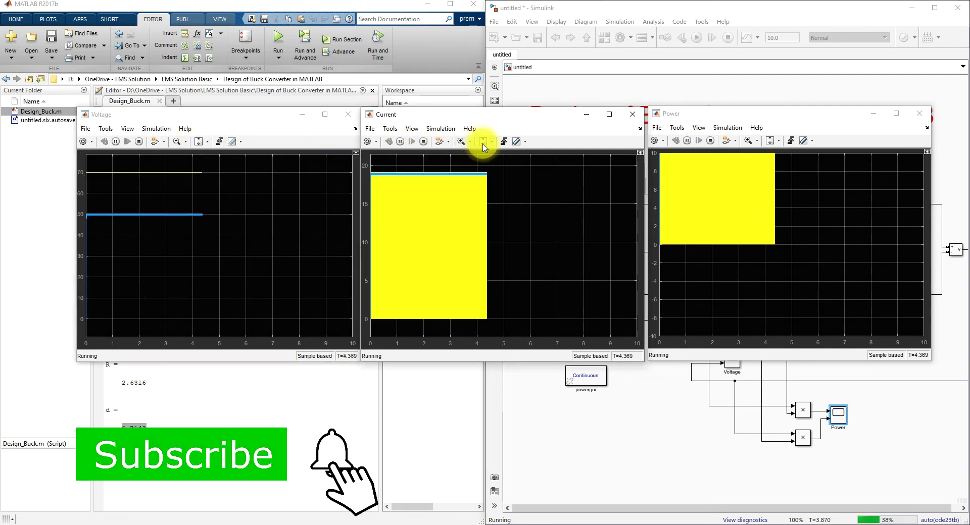
click(770, 142)
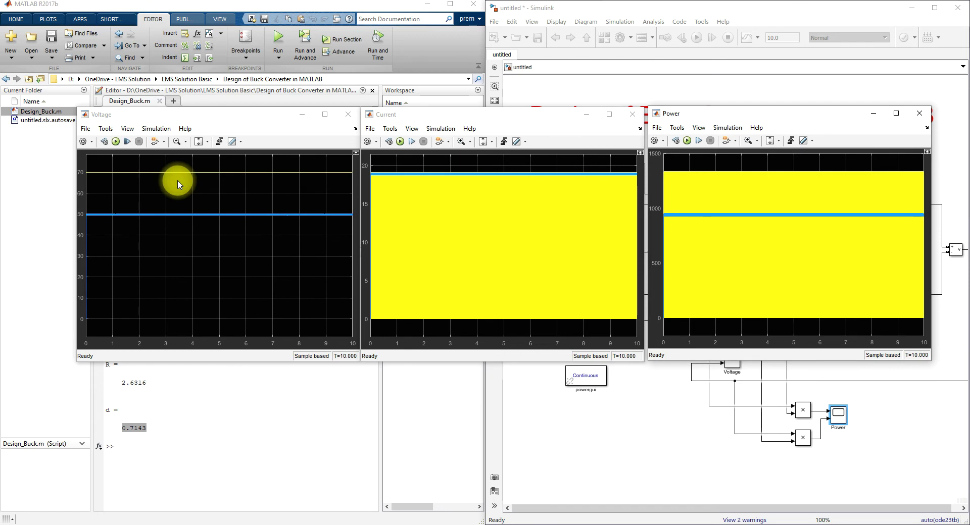
- Examine the input and output traces in the Voltage, Current and Power scopes, ticking each one with the screen pen
key(F12)
drag(178, 177, 217, 169)
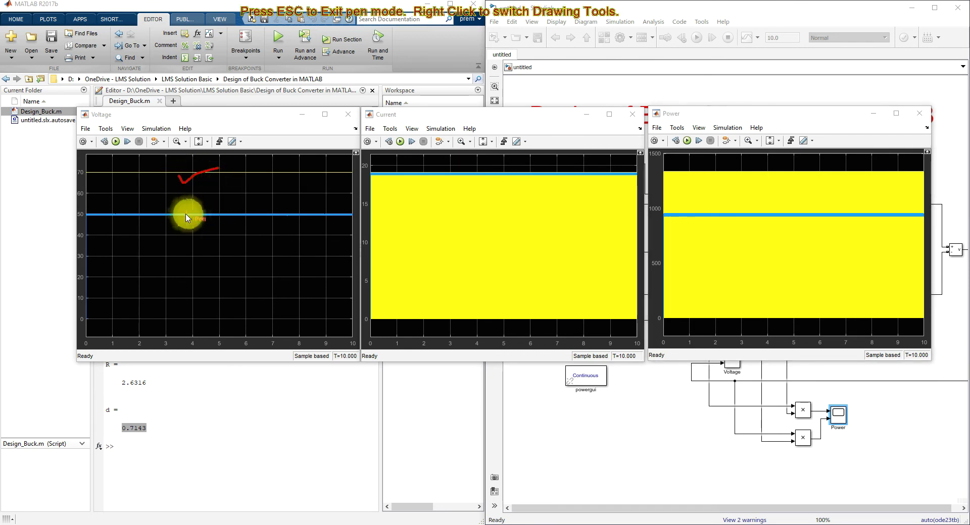
drag(170, 218, 192, 207)
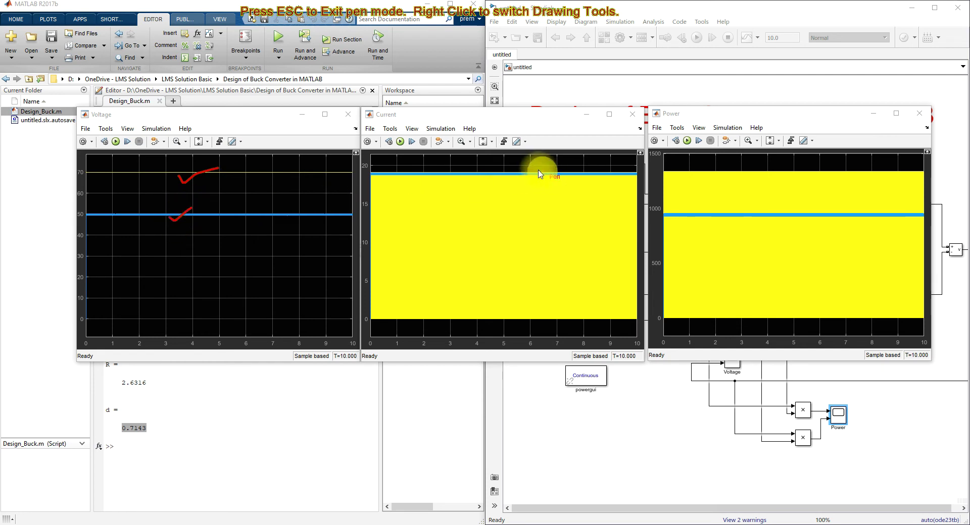
drag(479, 177, 488, 168)
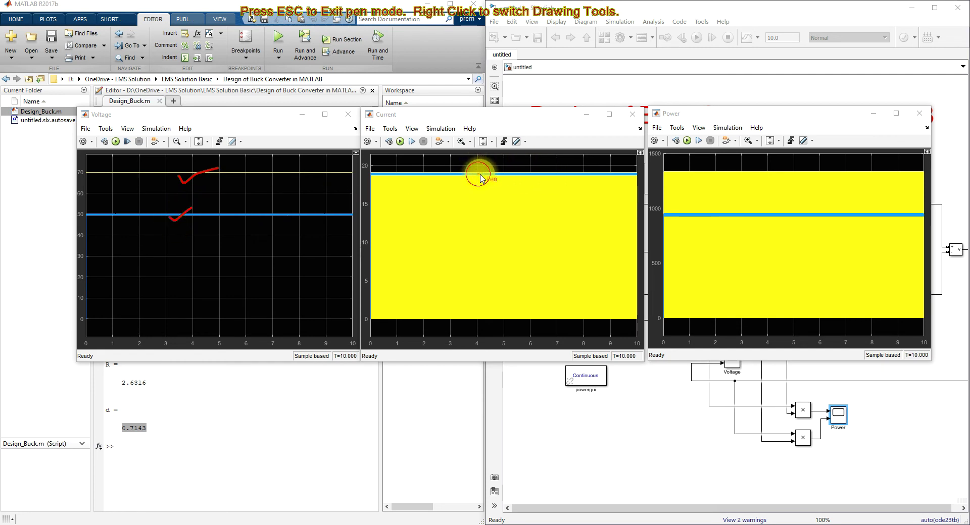
drag(452, 227, 489, 231)
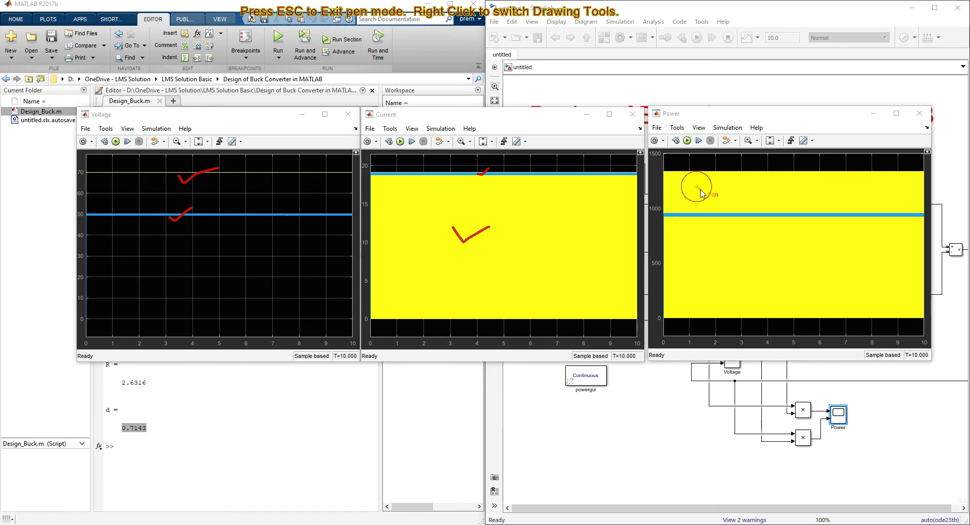
drag(700, 191, 722, 179)
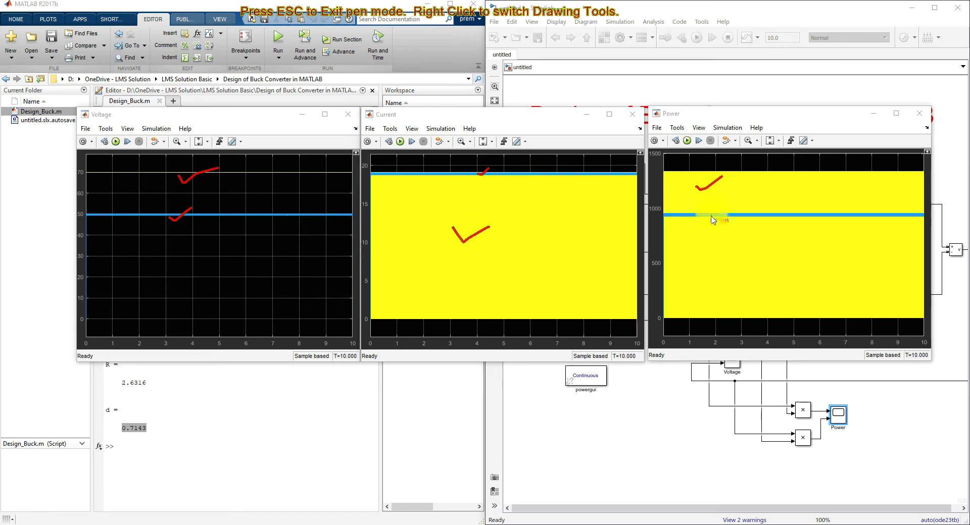
drag(710, 215, 717, 208)
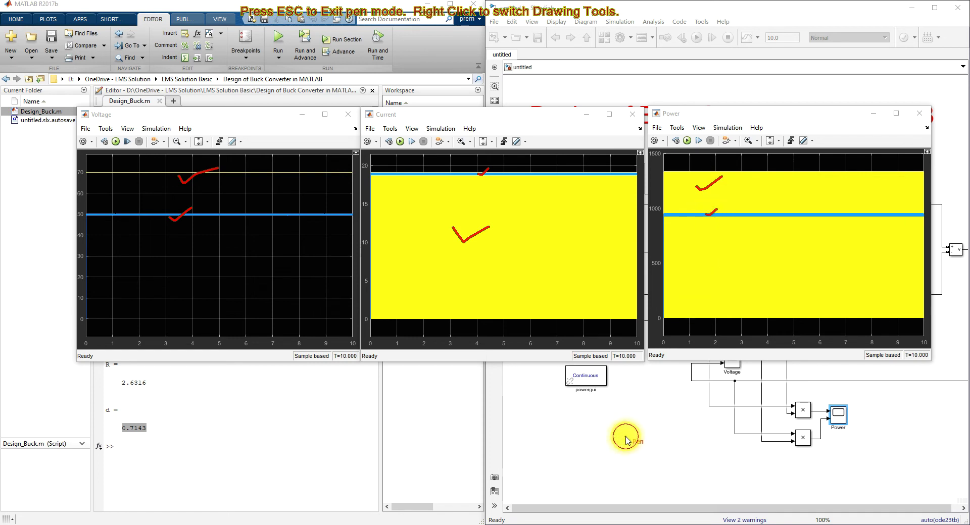
key(Escape)
- Move the Power scope farther from the Product blocks and insert a Mean block into both the input and output current signal lines
click(626, 439)
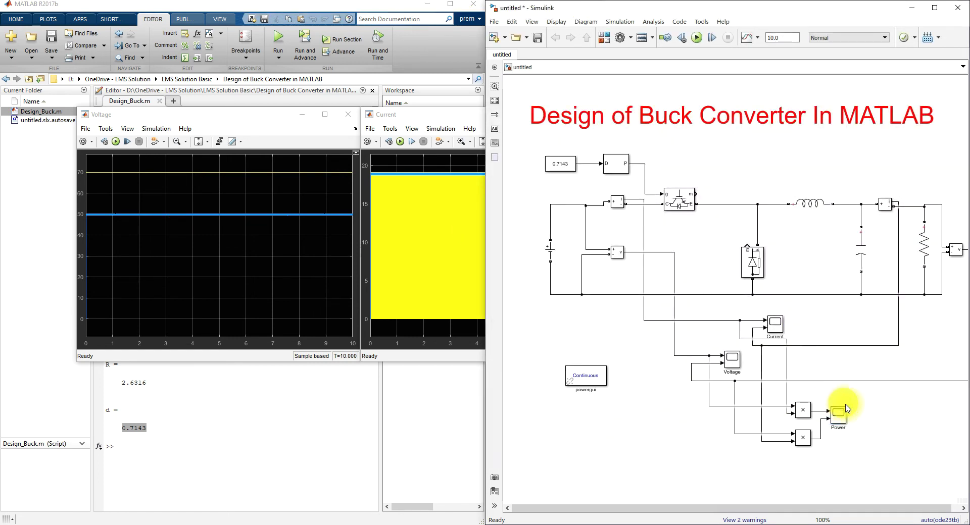
drag(841, 417, 879, 417)
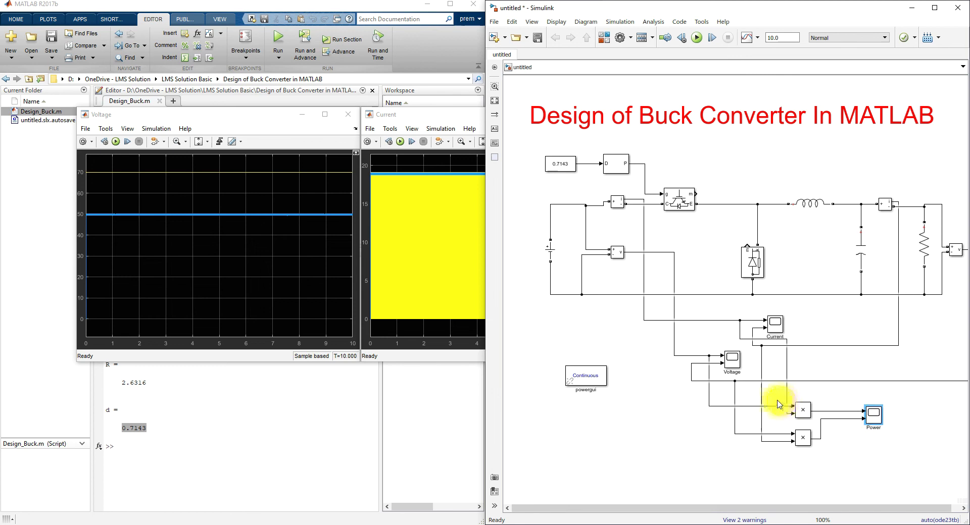
double_click(622, 446)
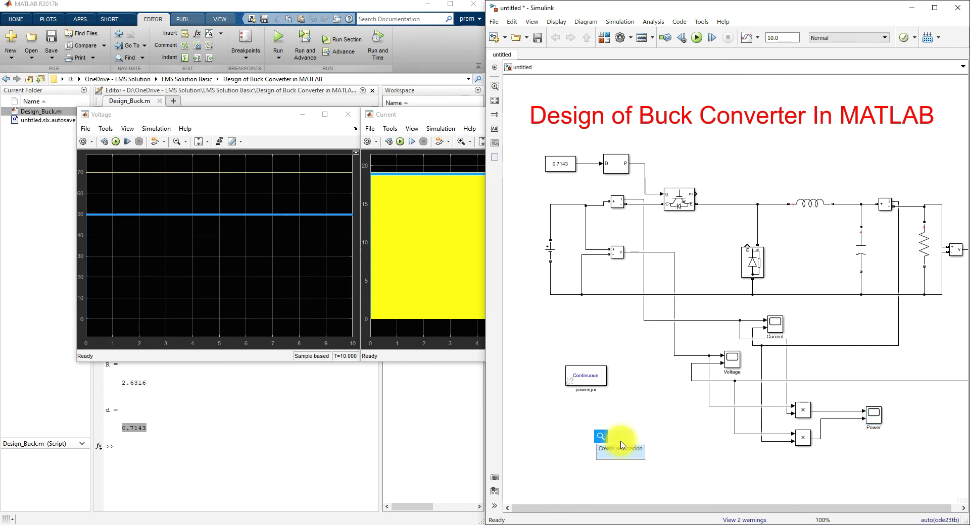
text(mea)
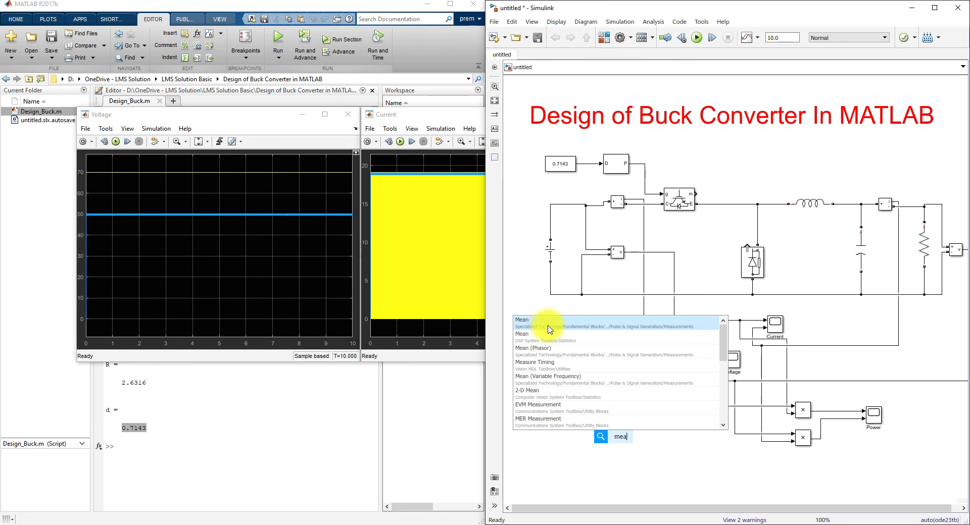
click(550, 329)
drag(632, 432, 860, 352)
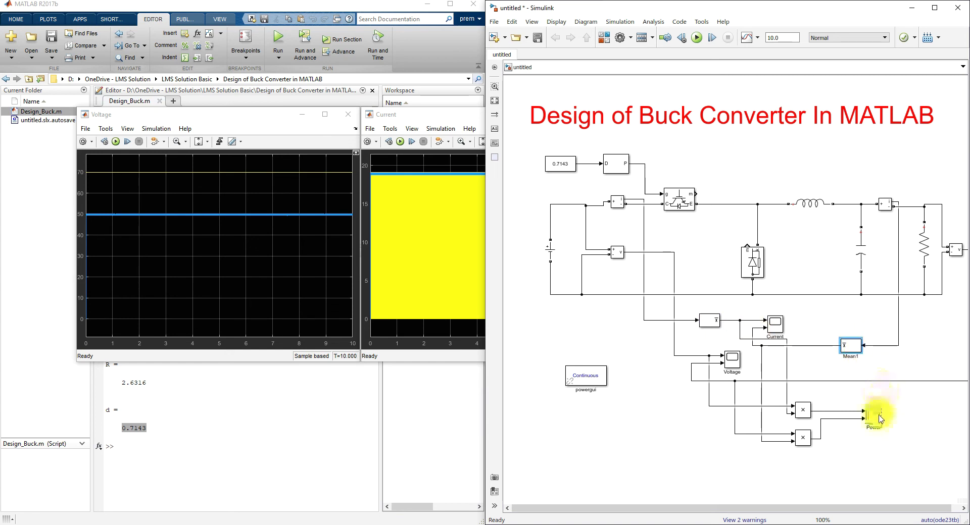
- Bring the scope windows back to the front and rerun the simulation with the averaged currents
click(390, 128)
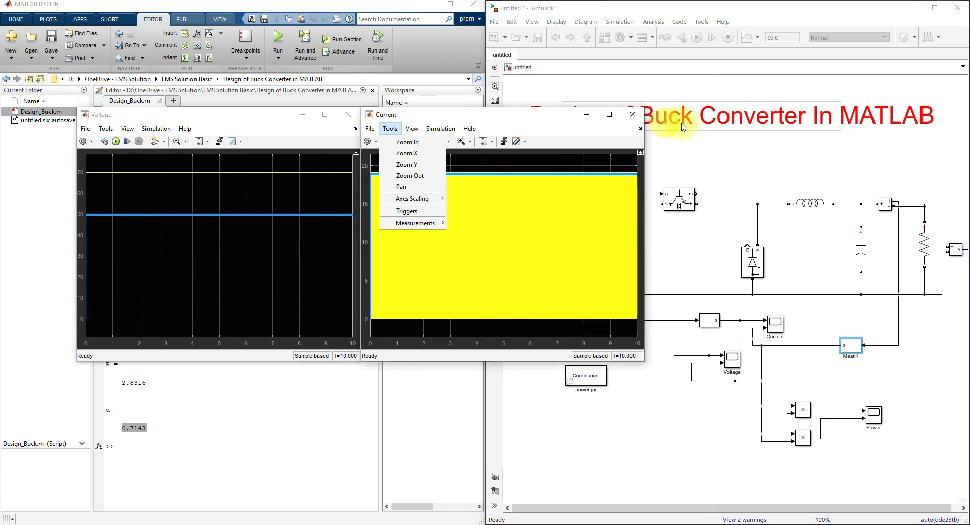
click(444, 523)
click(526, 494)
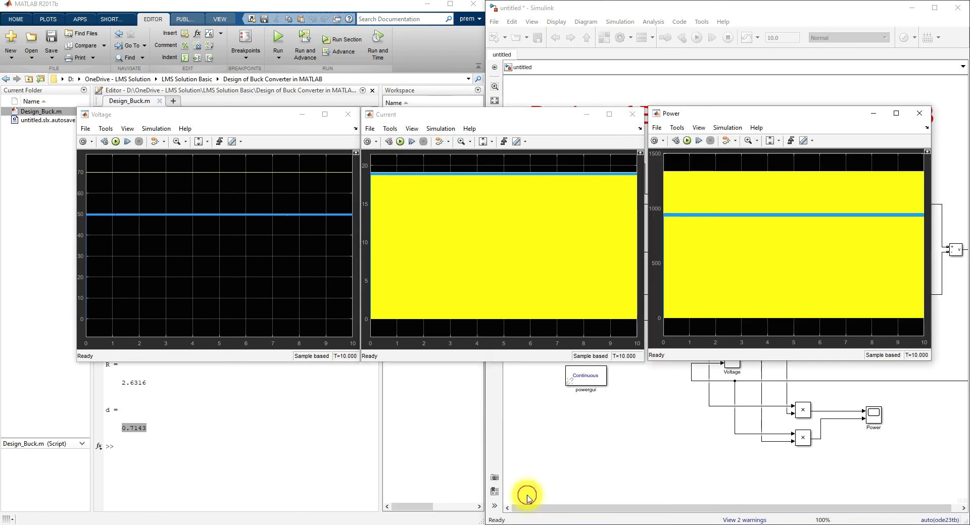
click(687, 141)
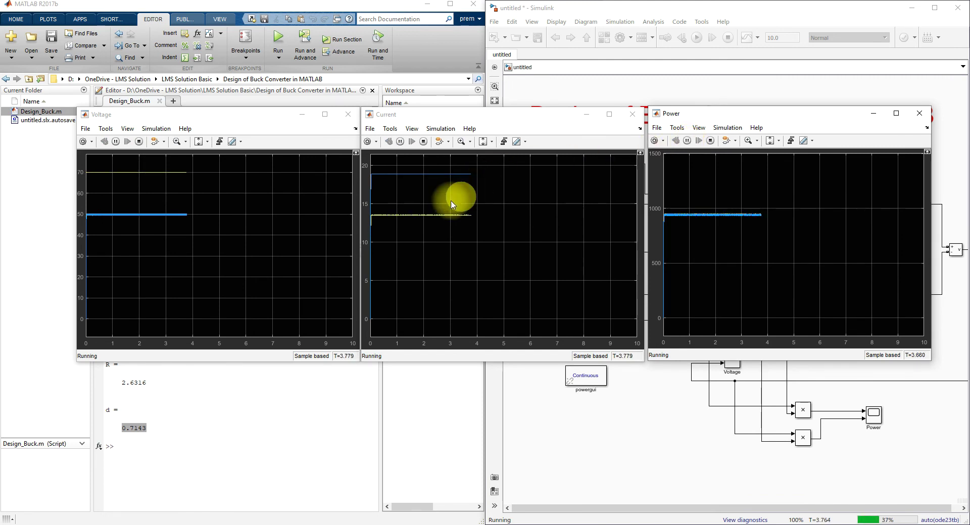
- Mark the input and output traces in the Voltage and Current scopes with pen ticks, adding a downward voltage arrow and an upward current arrow
key(ctrl+alt+p)
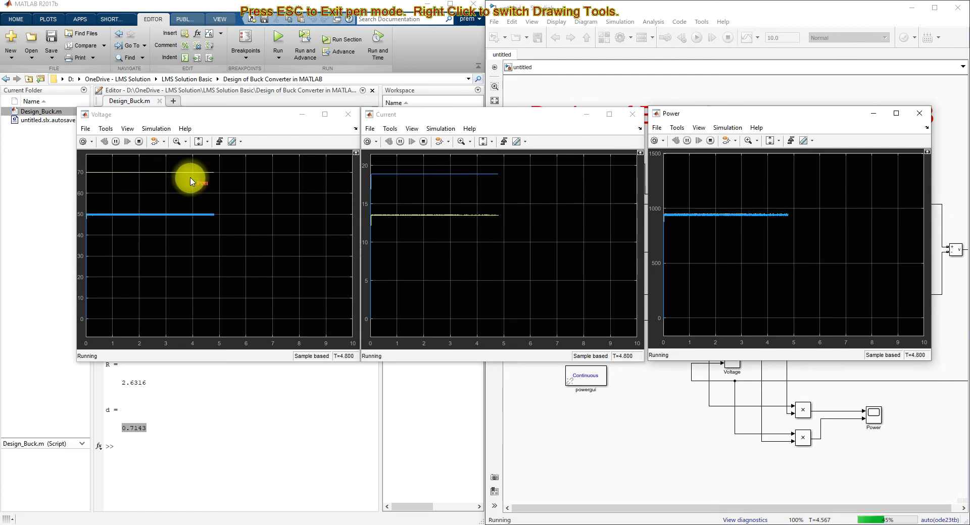
drag(190, 177, 210, 175)
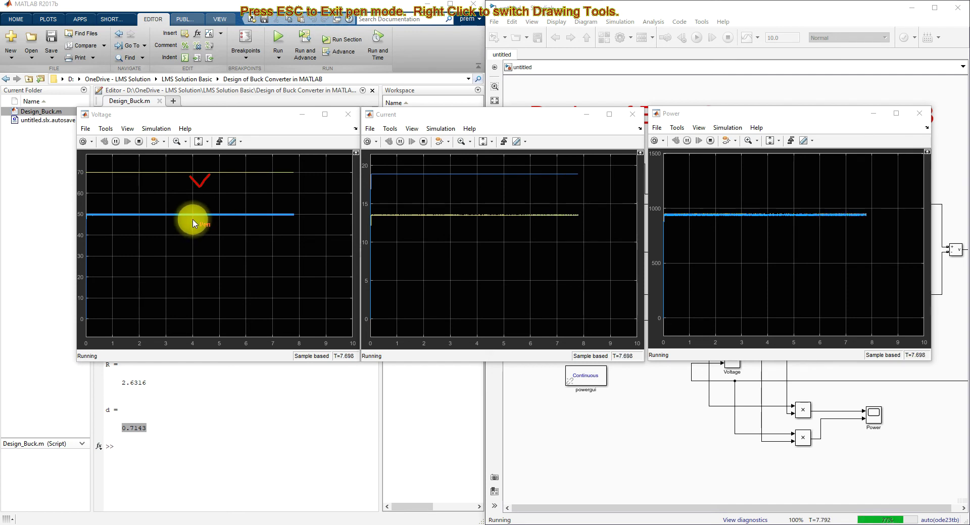
mouse_move(193, 221)
mouse_down()
mouse_move(206, 227)
mouse_move(222, 218)
mouse_up()
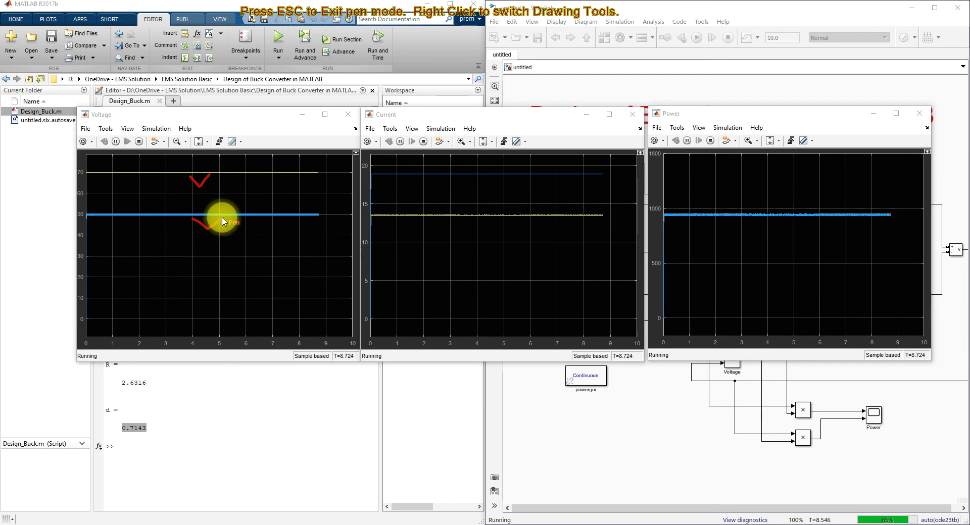
mouse_move(431, 216)
mouse_down()
mouse_move(443, 228)
mouse_move(454, 213)
mouse_up()
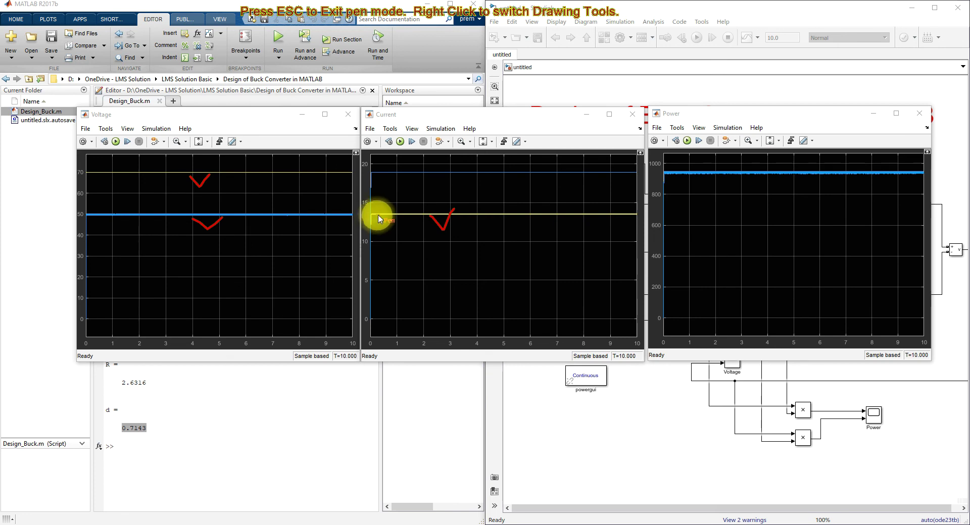
drag(459, 175, 497, 167)
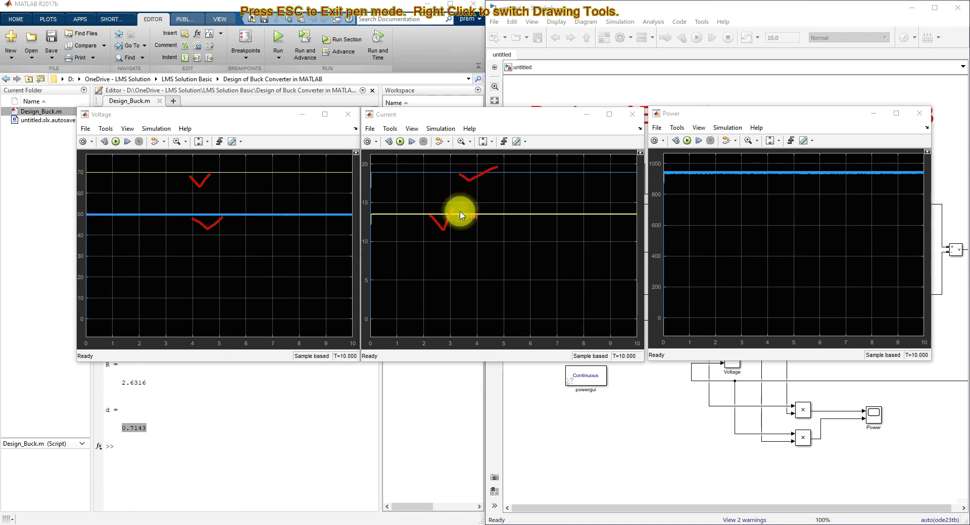
mouse_move(279, 173)
mouse_down()
mouse_move(280, 201)
mouse_move(269, 191)
mouse_up()
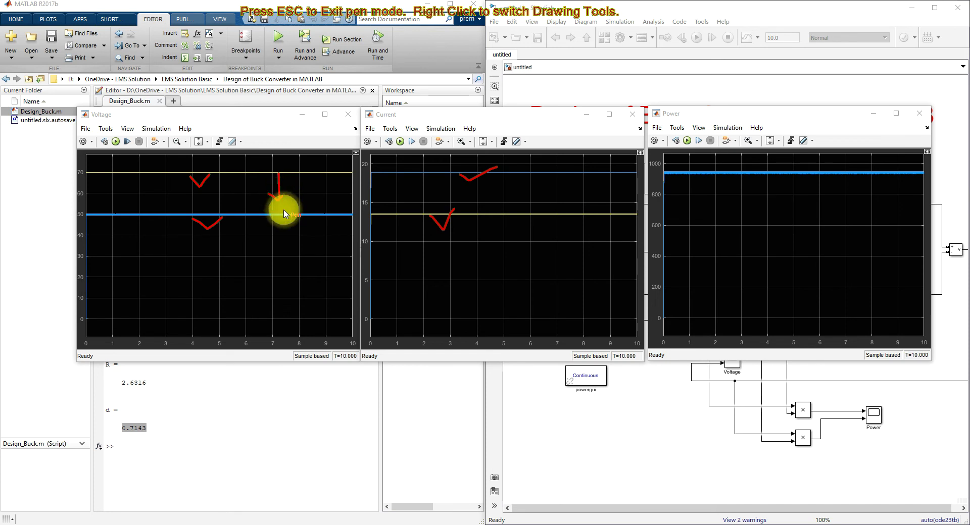
drag(507, 177, 513, 198)
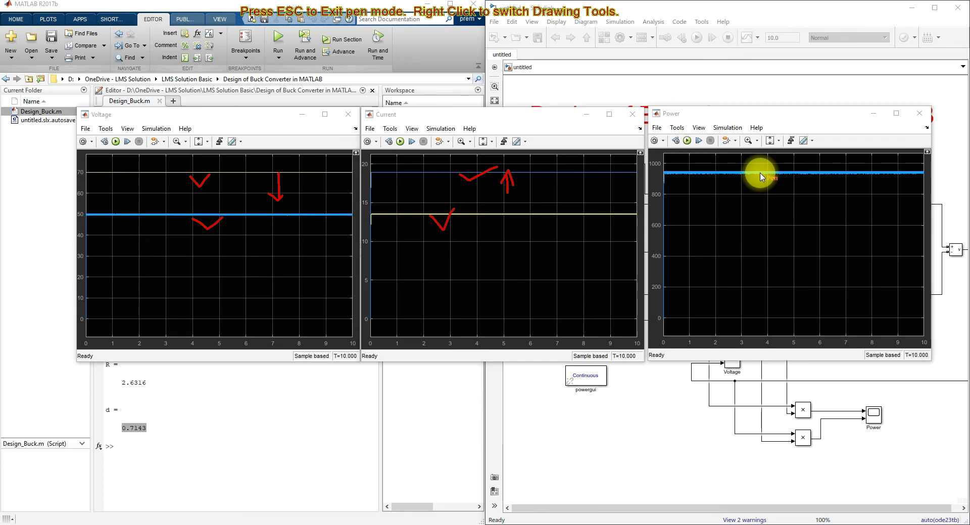
key(Escape)
- Set the load resistor's resistance to 2.6316*2 ohms
click(894, 371)
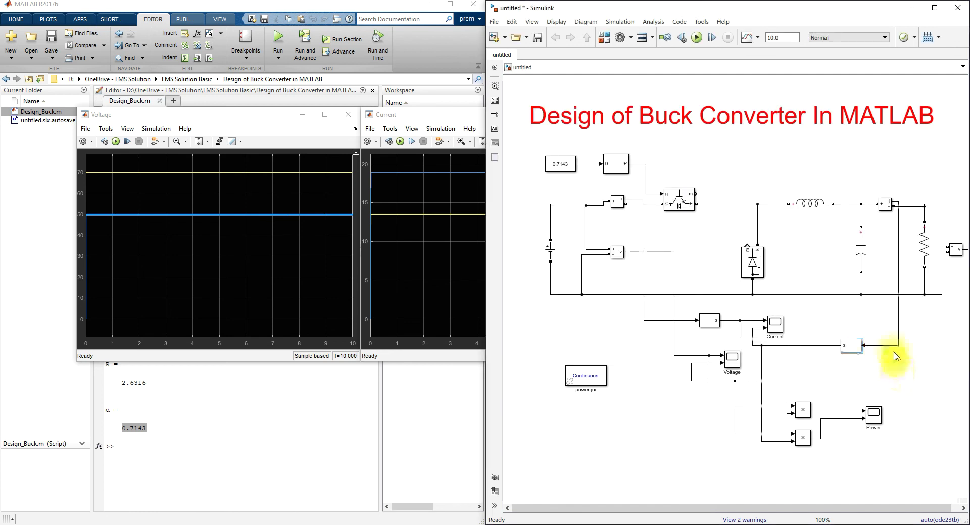
double_click(923, 247)
click(735, 271)
text(*)
key(Return)
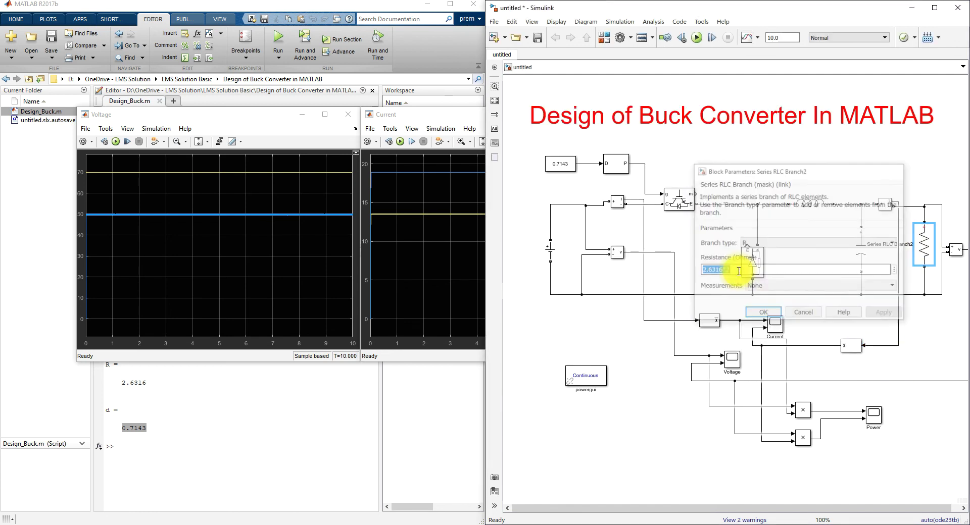
- Bring the scope windows back to the front, rerun the simulation with the doubled load resistance, and circle the area below the Current scope's traces
click(419, 122)
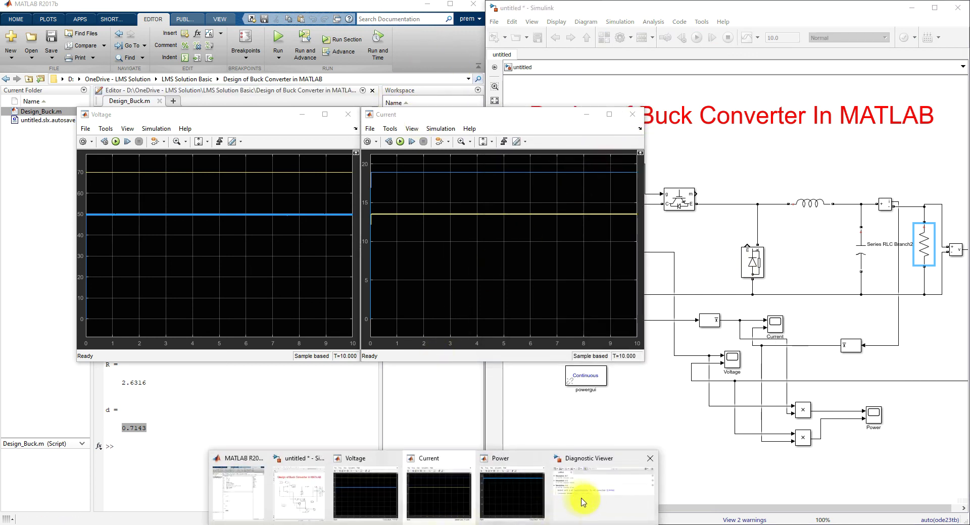
click(506, 475)
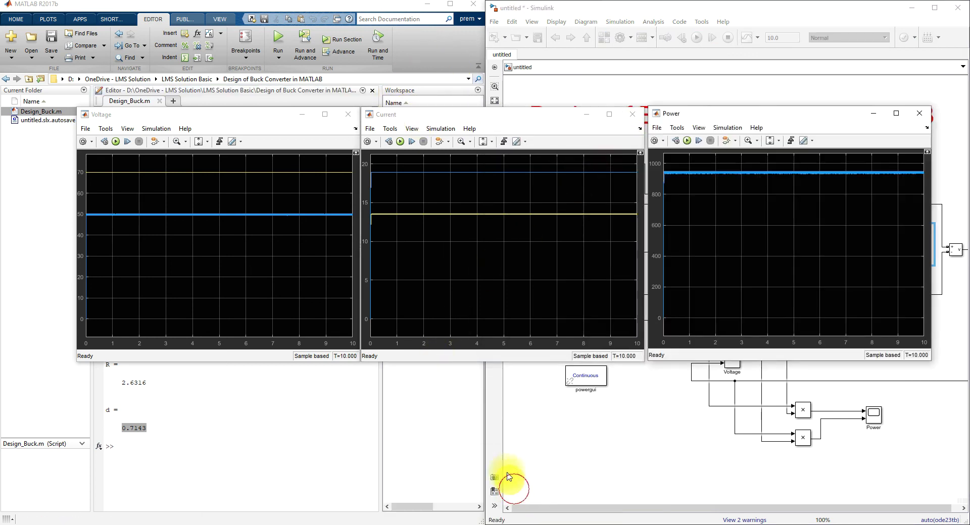
click(116, 141)
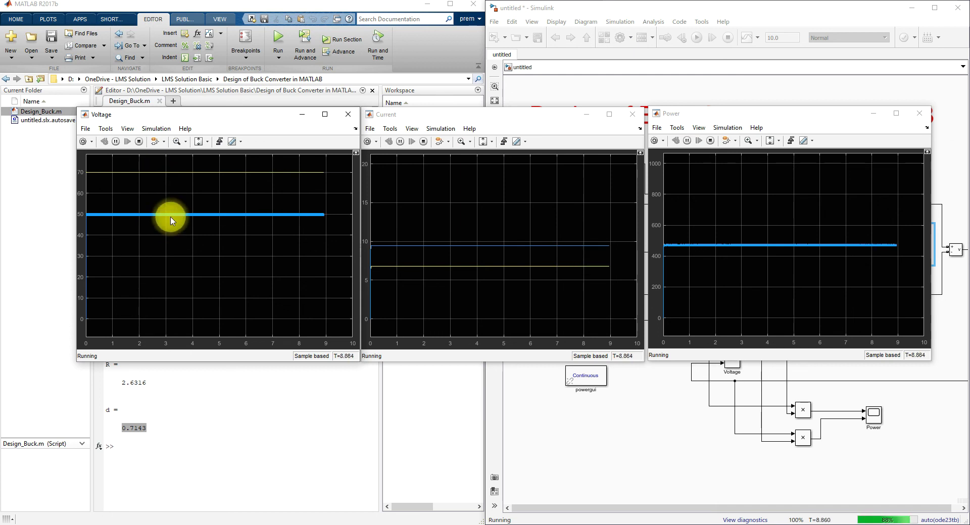
mouse_move(500, 233)
mouse_down()
mouse_move(471, 274)
mouse_move(508, 282)
mouse_move(520, 245)
mouse_move(493, 217)
mouse_up()
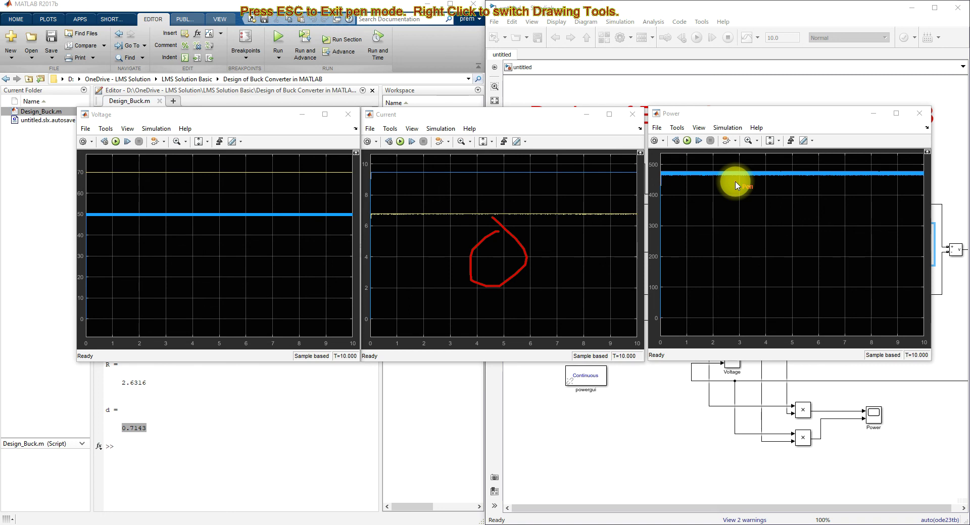
key(Escape)
- Review the load resistor's resistance expression in its block parameters, highlighting the base value, and close the parameters
click(938, 286)
double_click(924, 250)
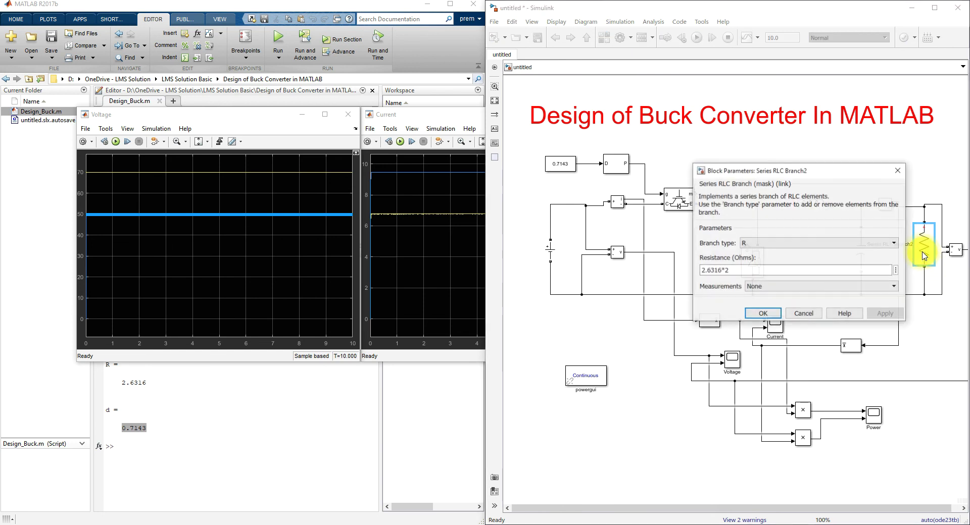
click(712, 271)
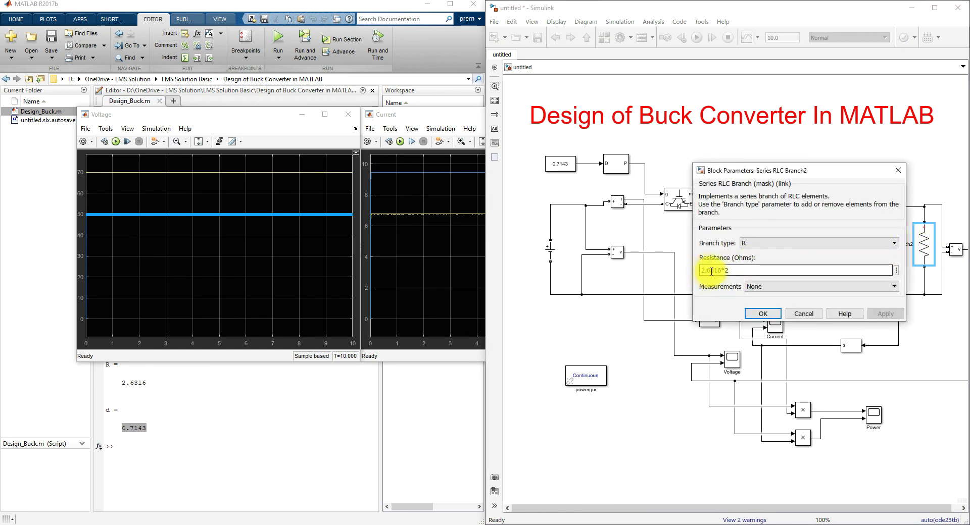
double_click(718, 271)
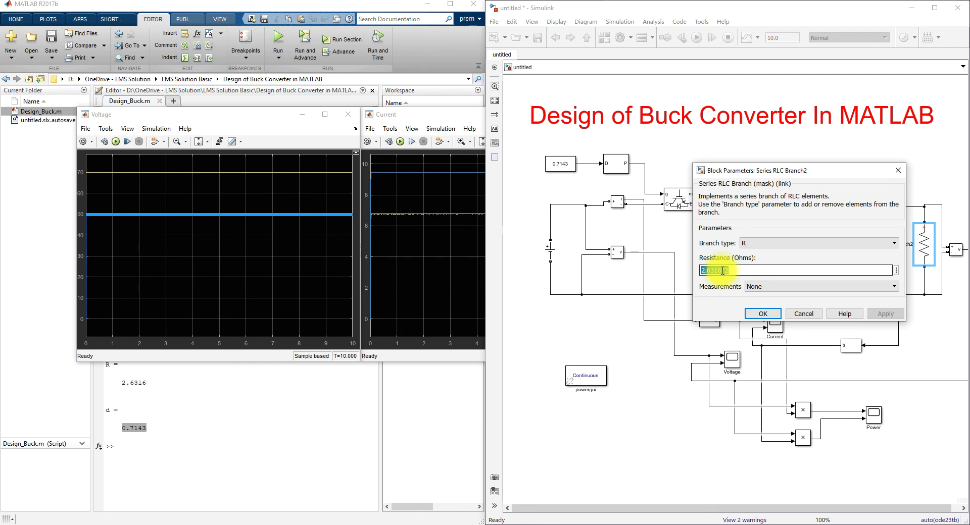
click(715, 271)
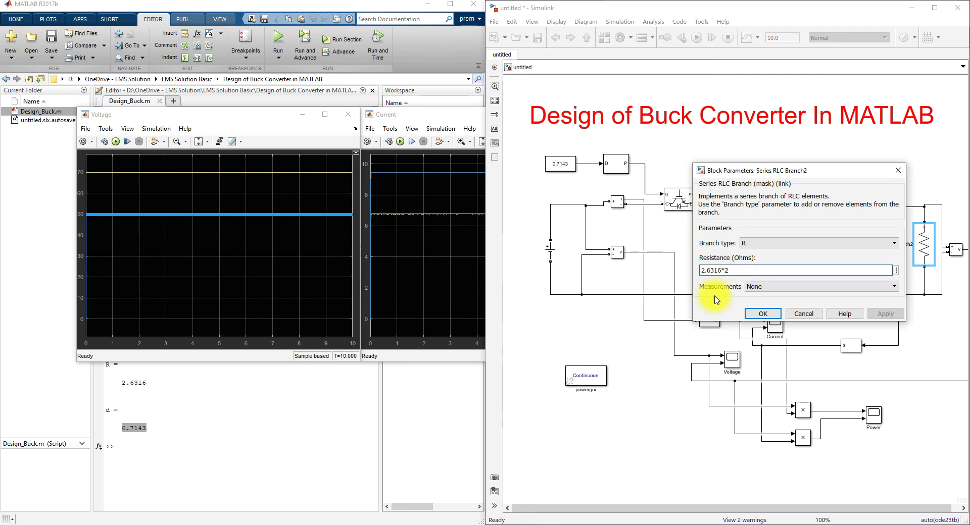
double_click(714, 270)
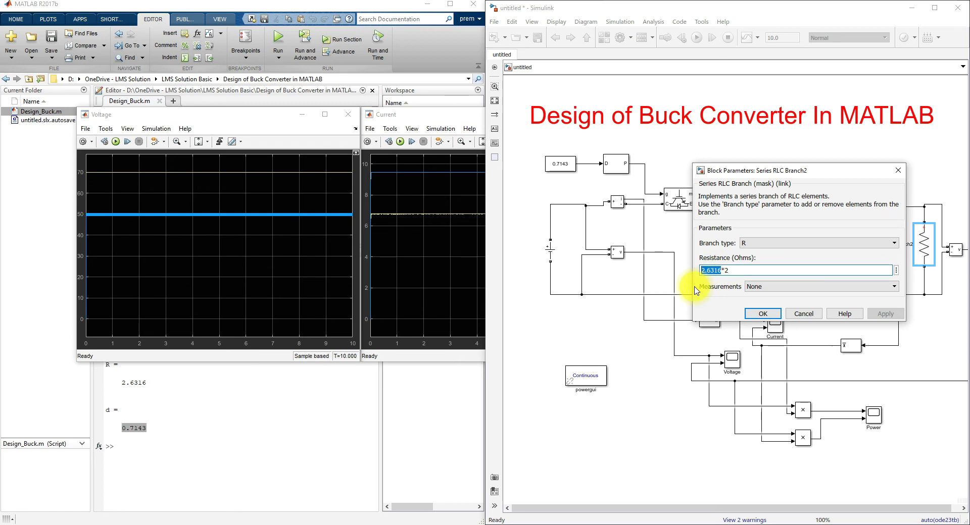
click(764, 313)
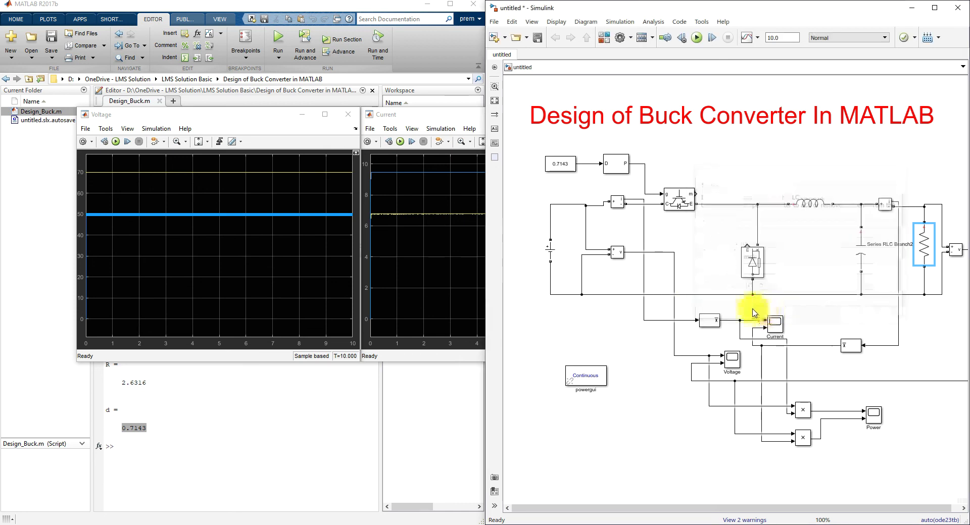
- Bring the Current, Voltage and Power scopes back in front of the model to view their results together
click(397, 114)
click(275, 119)
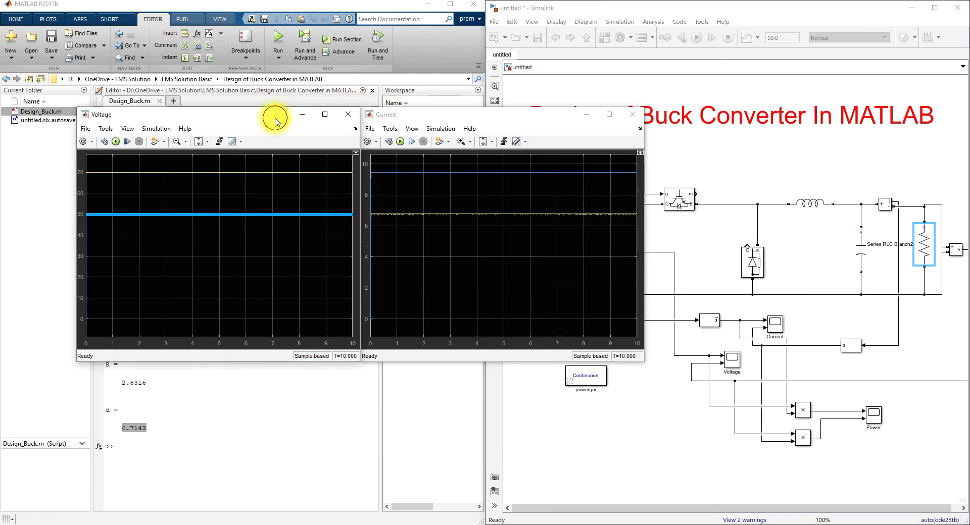
click(435, 523)
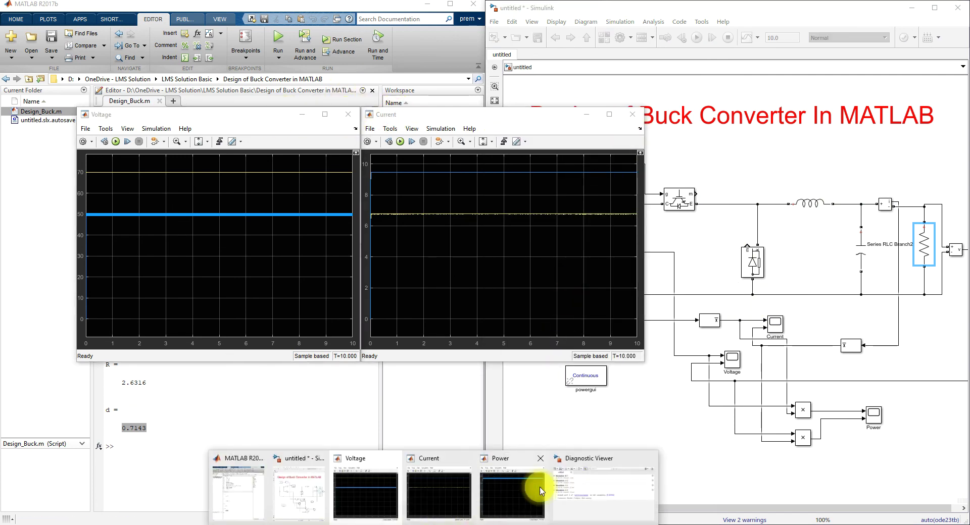
click(540, 491)
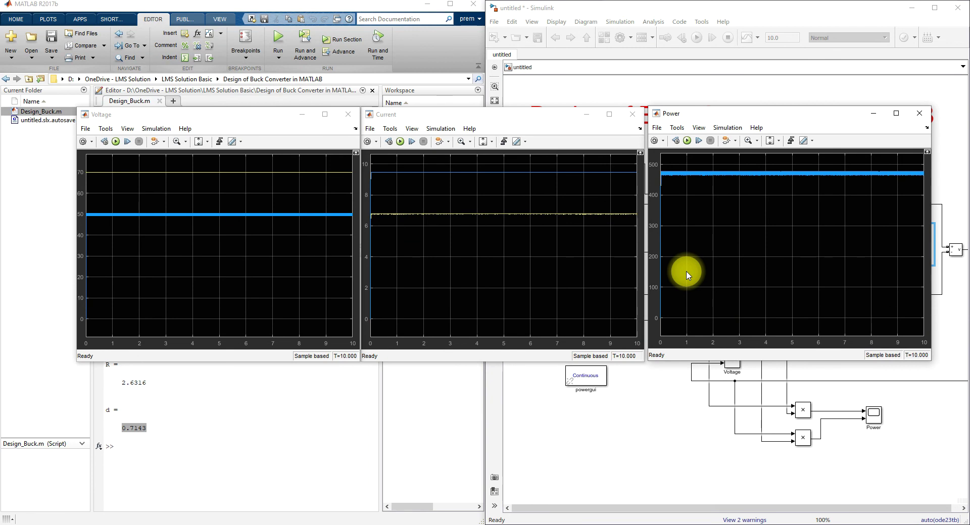